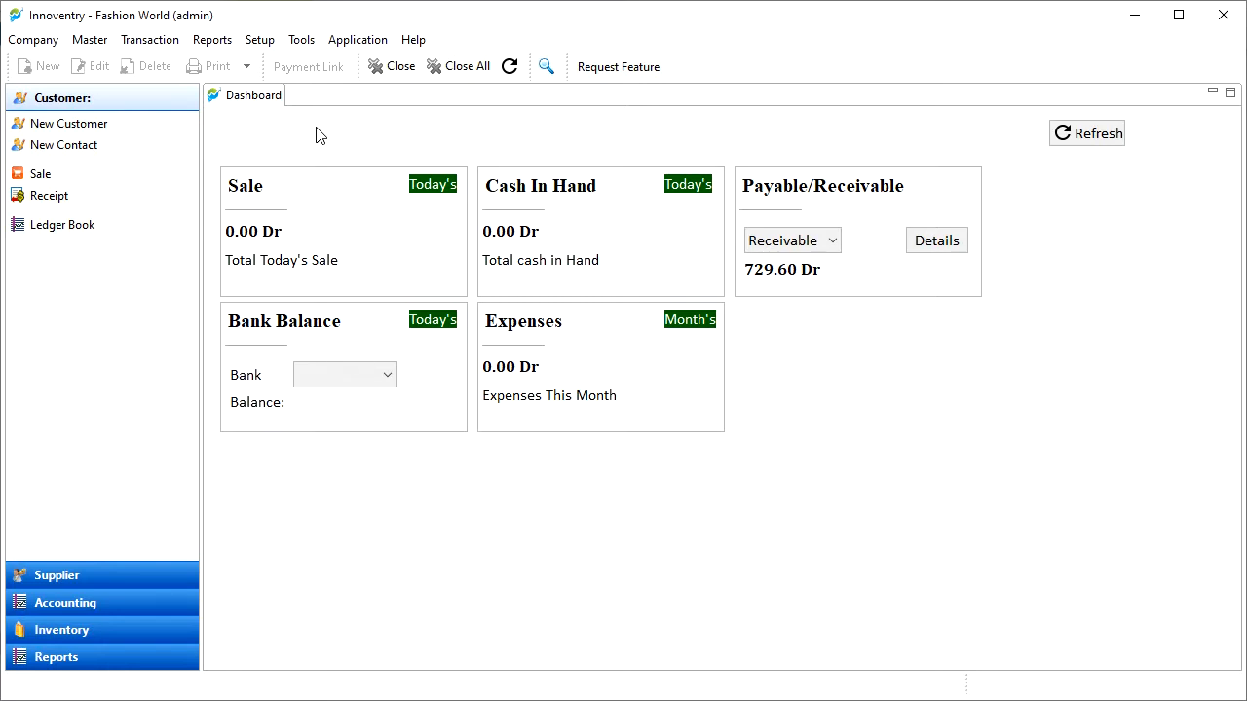
- Open the Voucher Configuration list and look through the voucher types and their generation settings
left_click(260, 40)
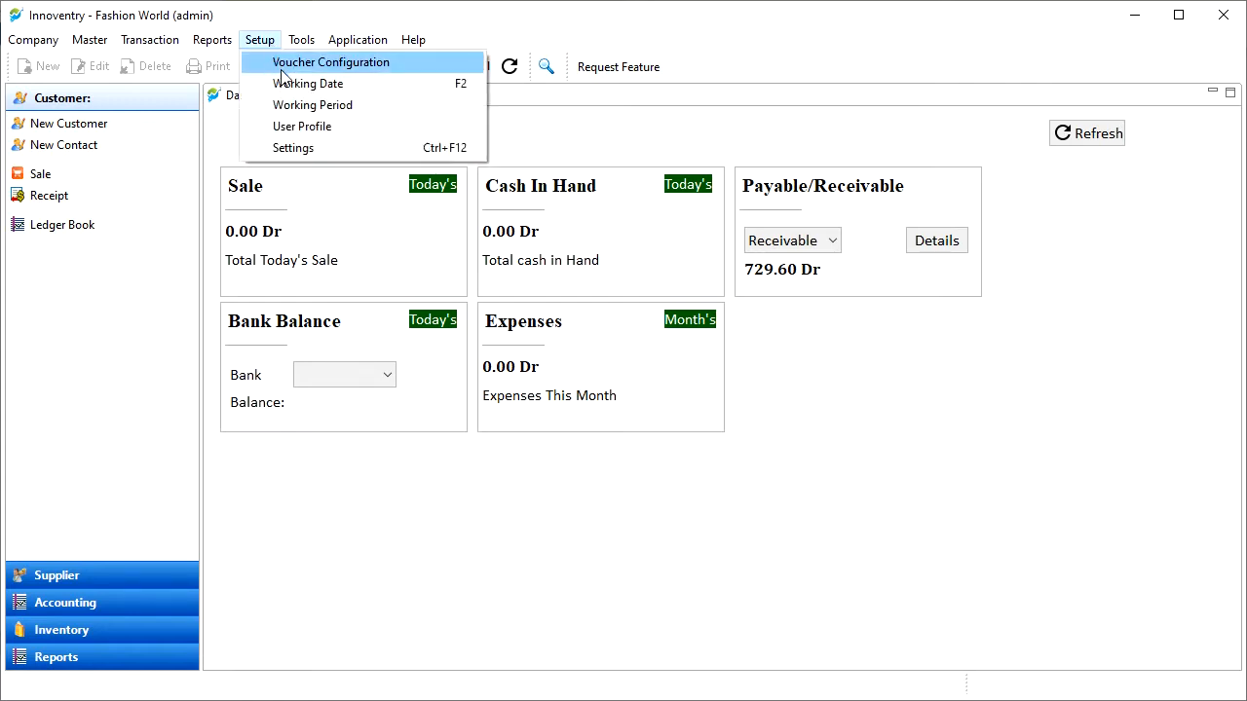
left_click(422, 64)
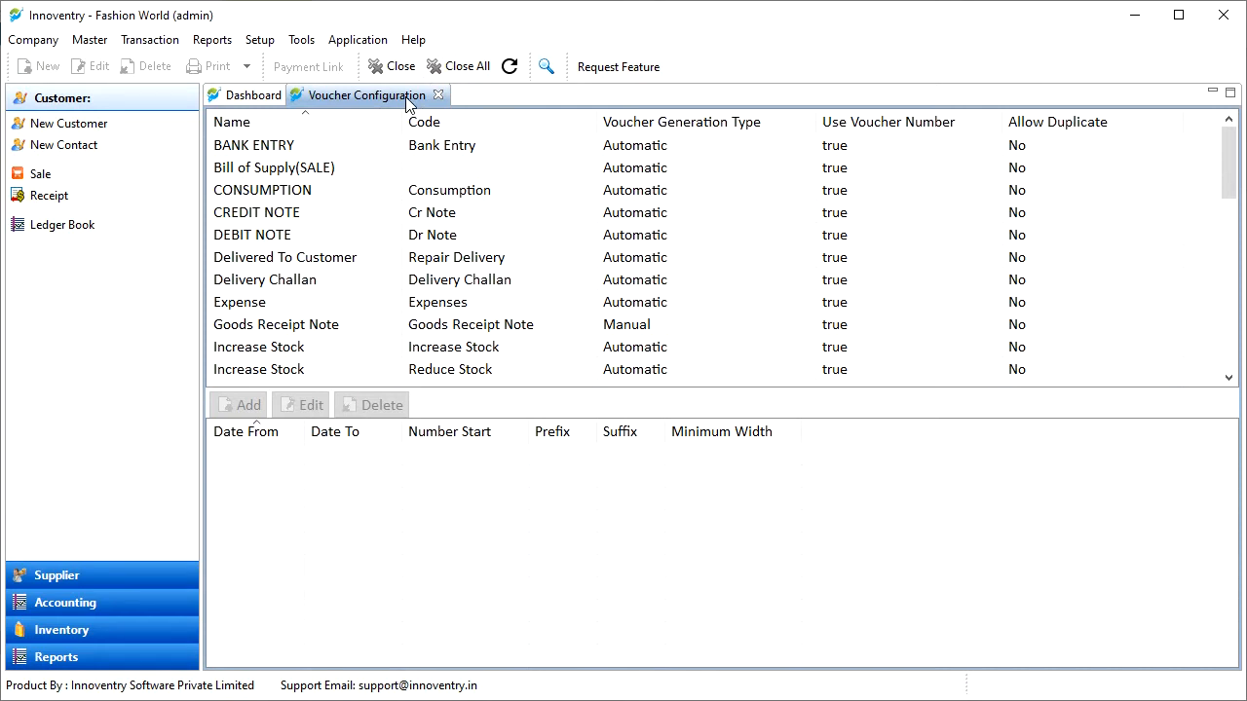
scroll(397, 239, "down", 5)
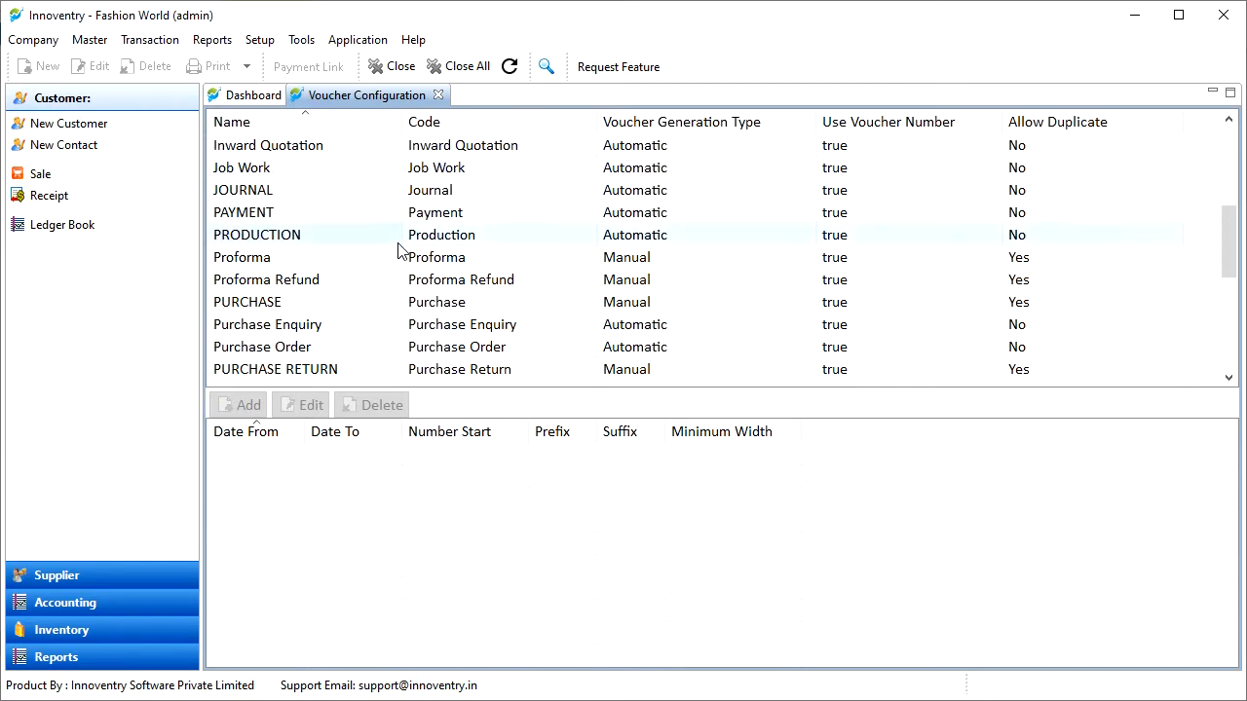
scroll(397, 251, "down", 4)
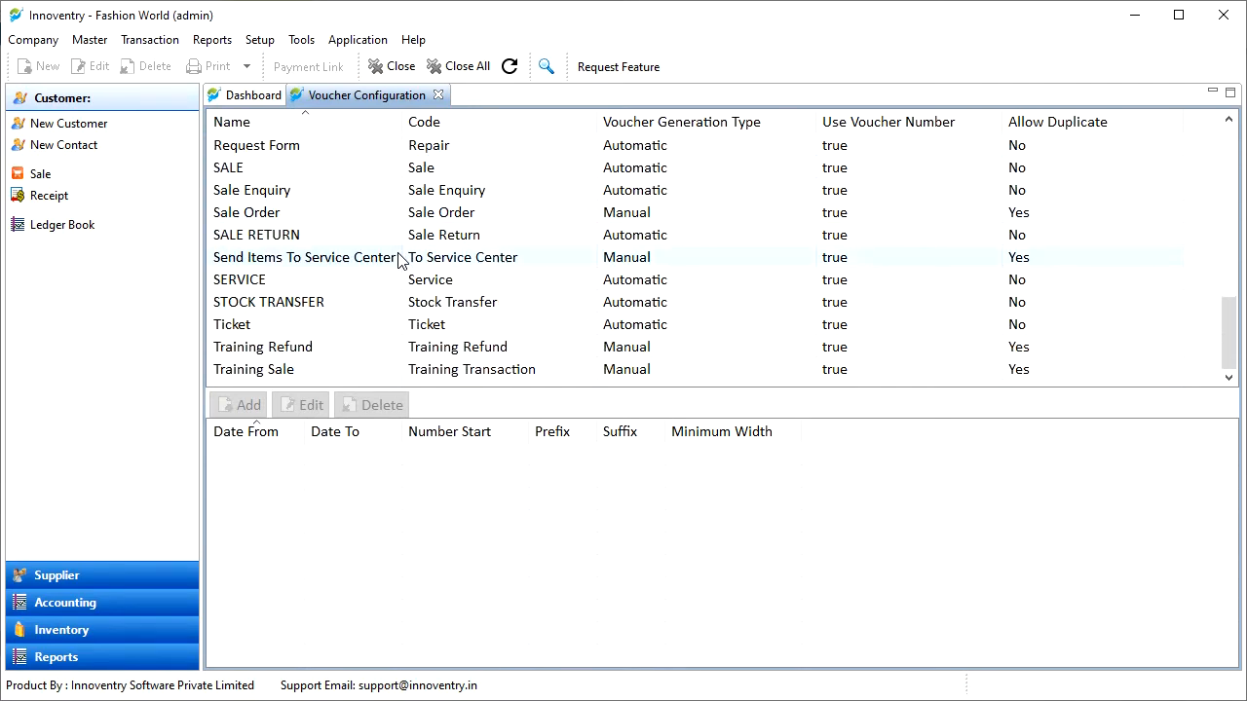
scroll(397, 257, "up", 5)
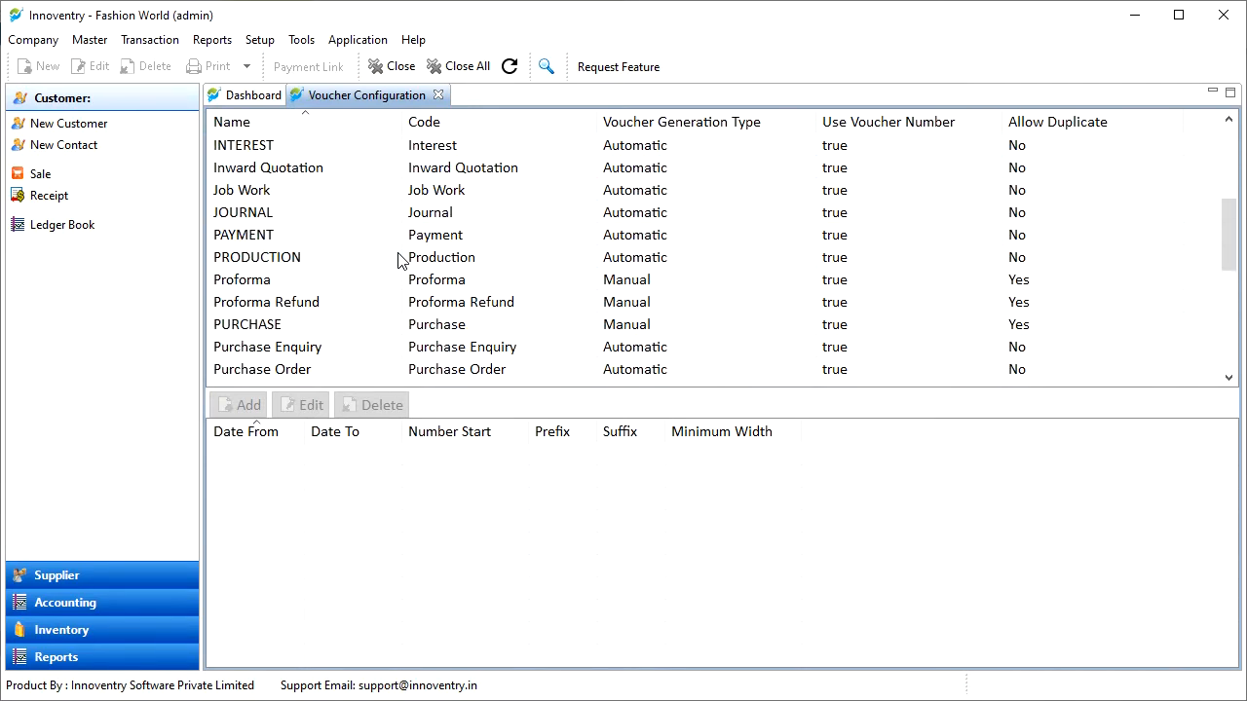
scroll(398, 258, "up", 4)
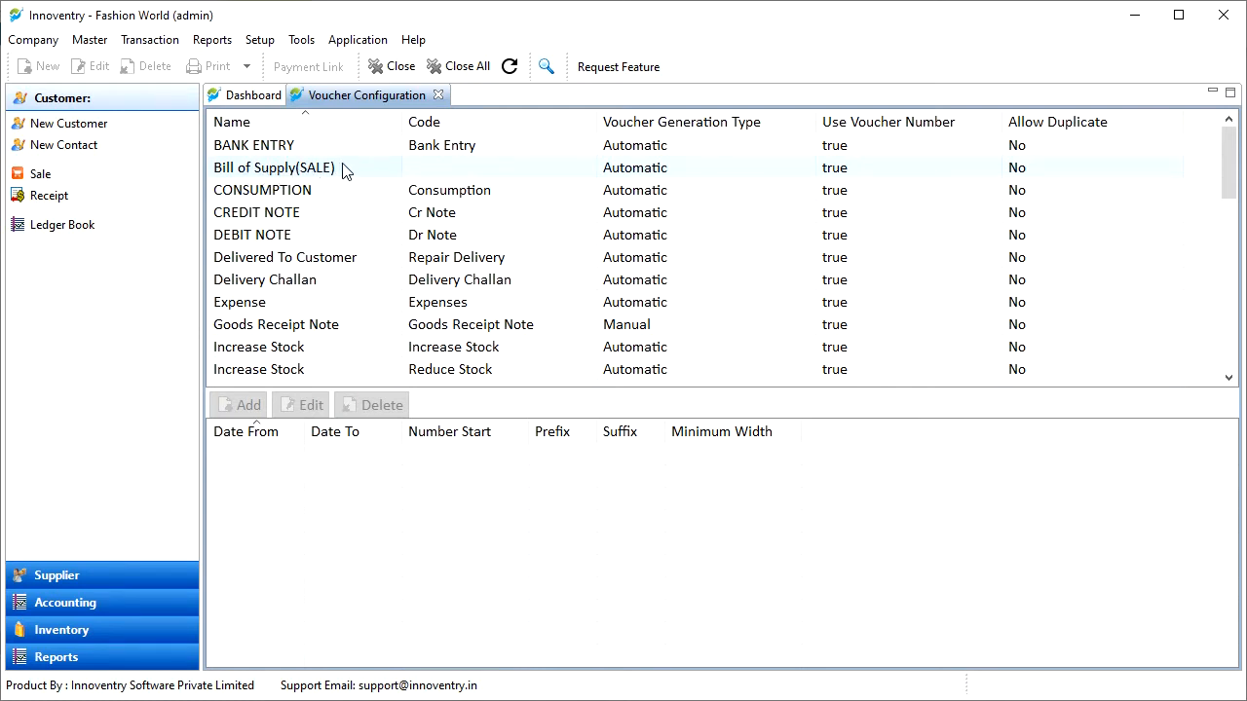
scroll(345, 172, "down", 4)
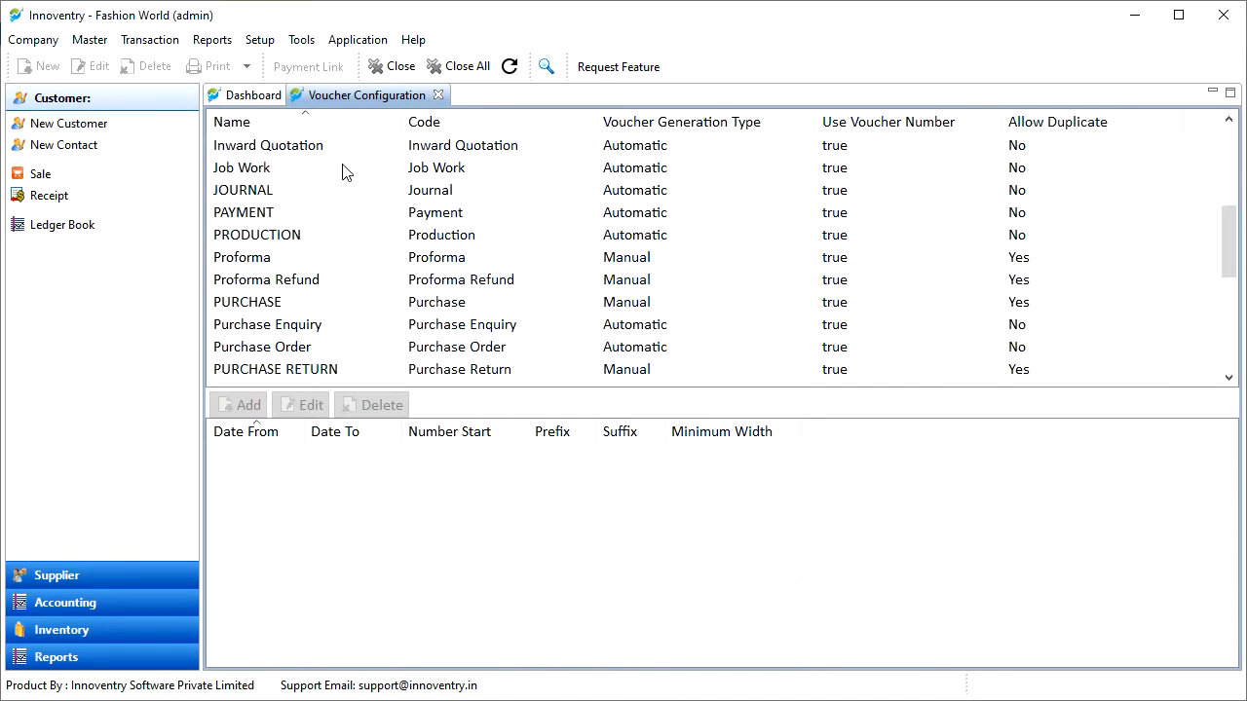
scroll(342, 173, "down", 4)
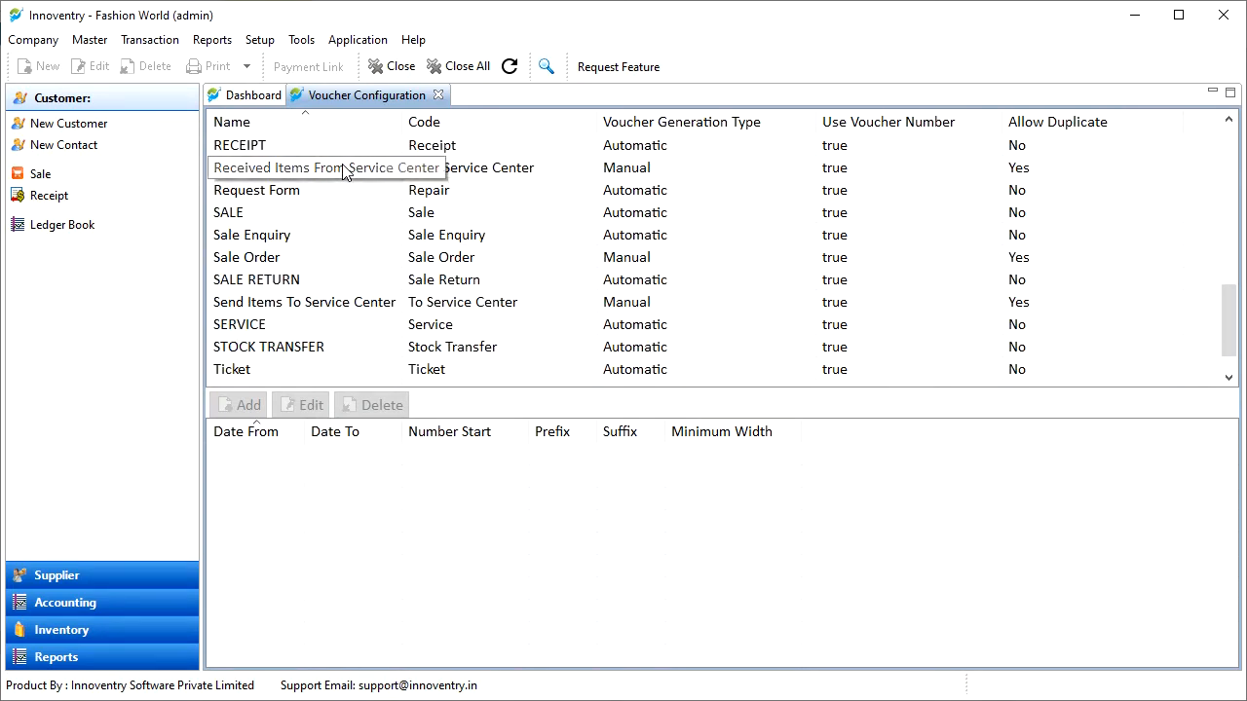
scroll(345, 175, "down", 1)
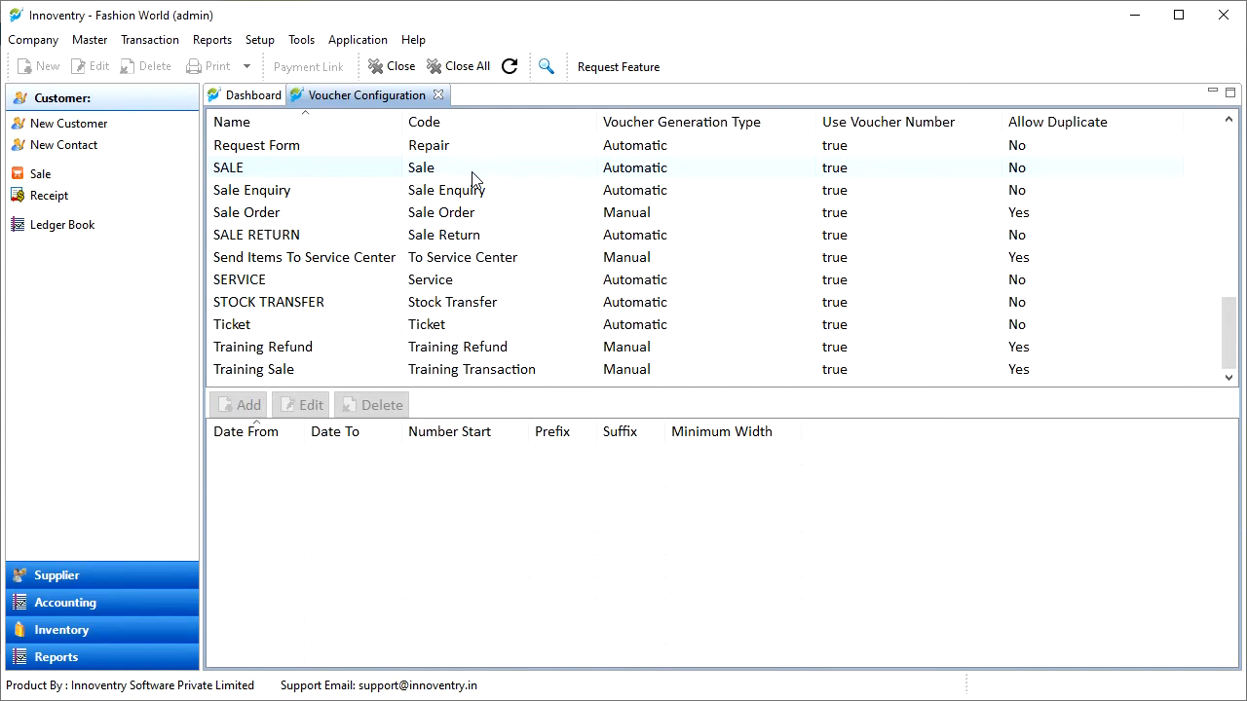
scroll(473, 180, "up", 10)
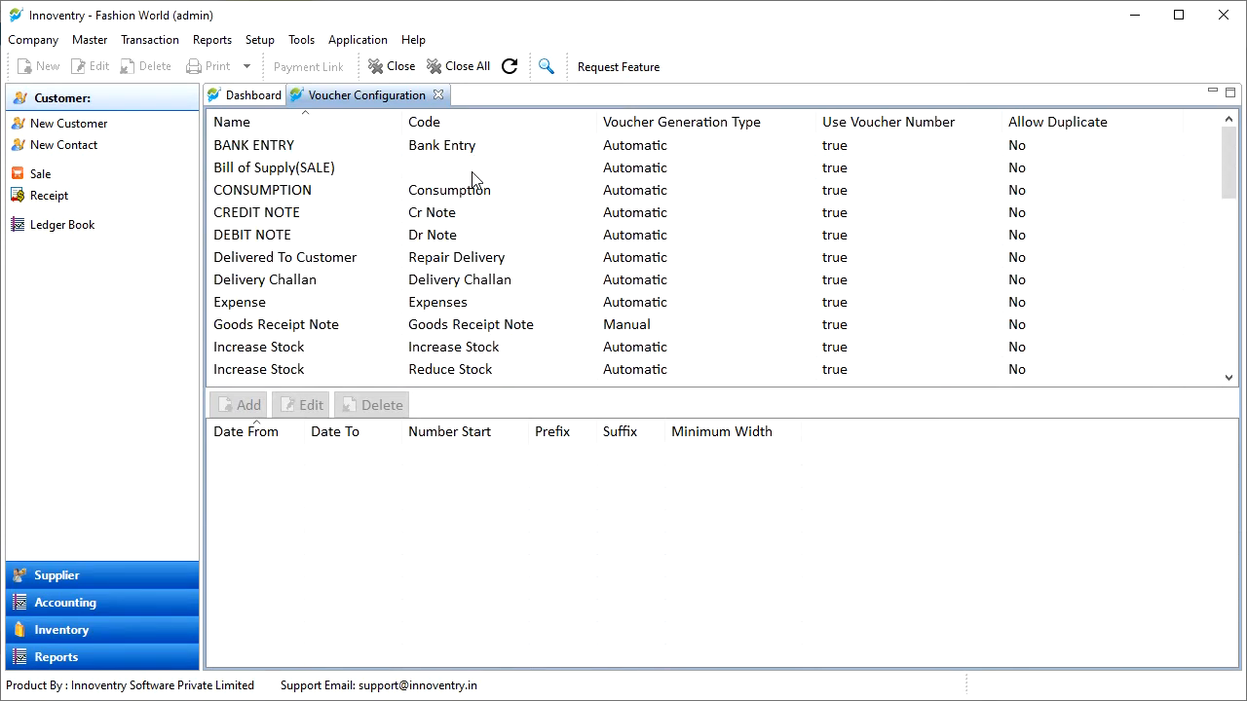
- Select the Bill of Supply(SALE) voucher type and its numbering entry
left_click(395, 173)
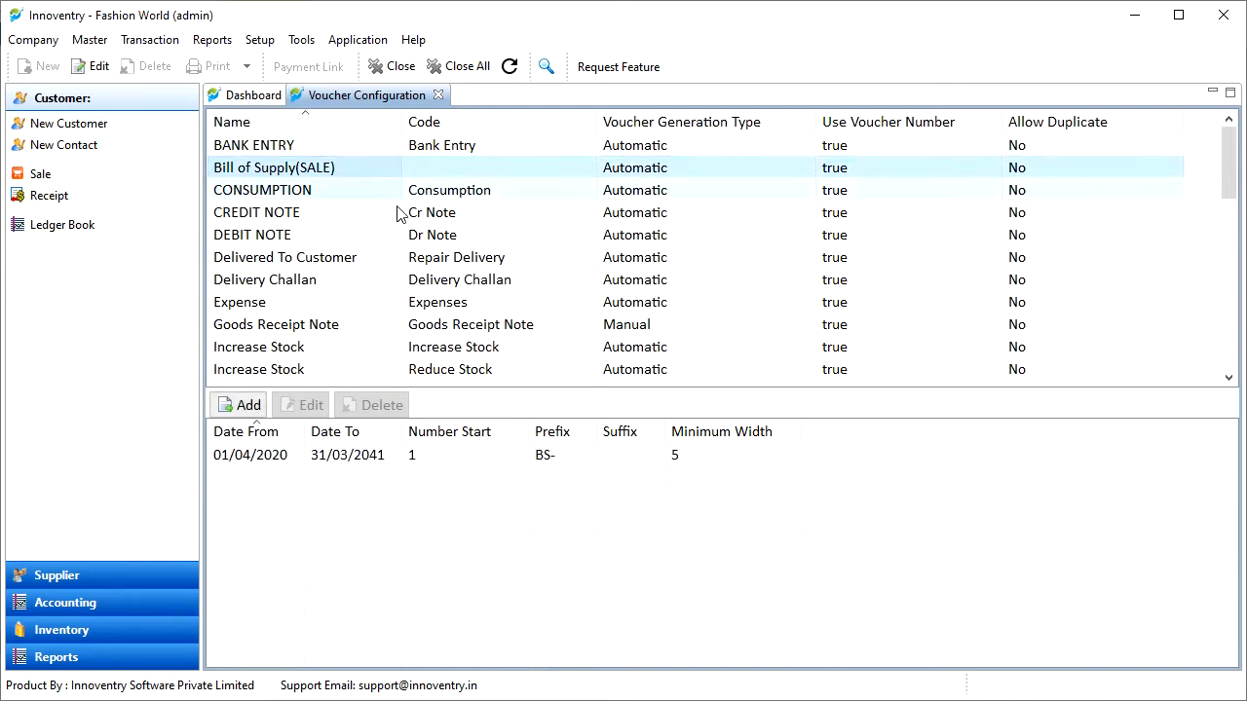
left_click(443, 463)
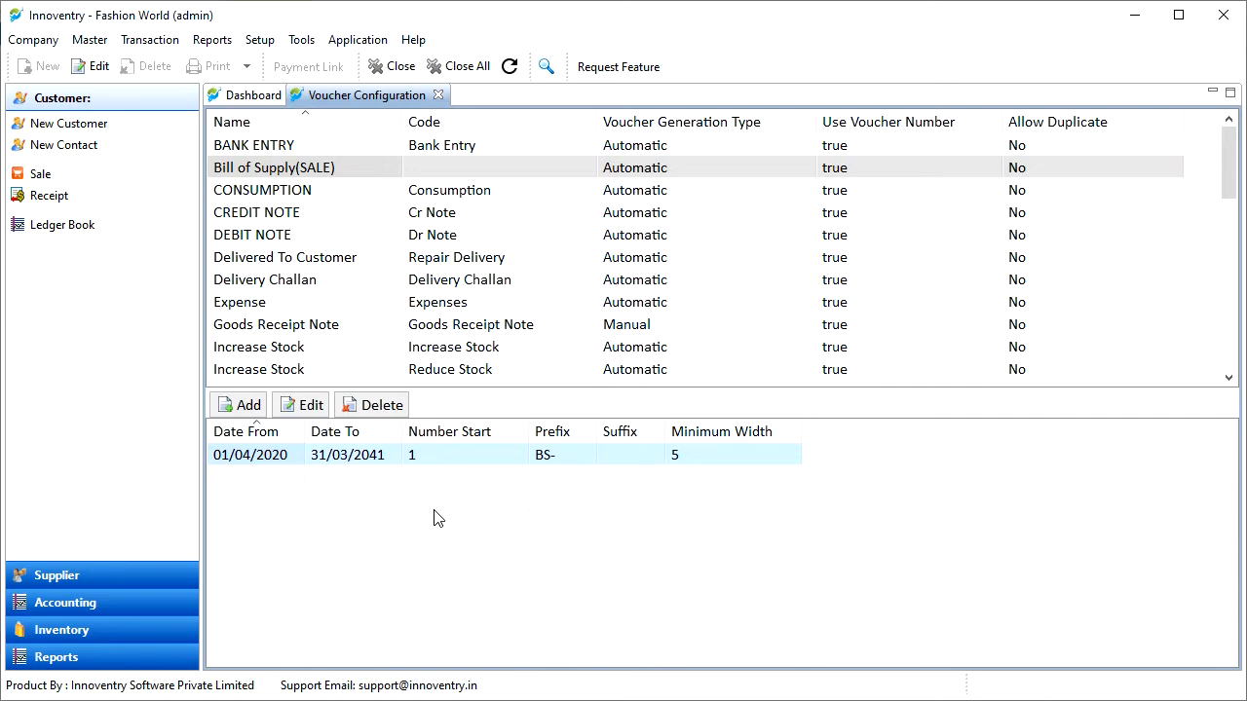
- Check the voucher number on a new sale as Bill of Supply and as Tax Invoice, and close the sale without saving
key("F8")
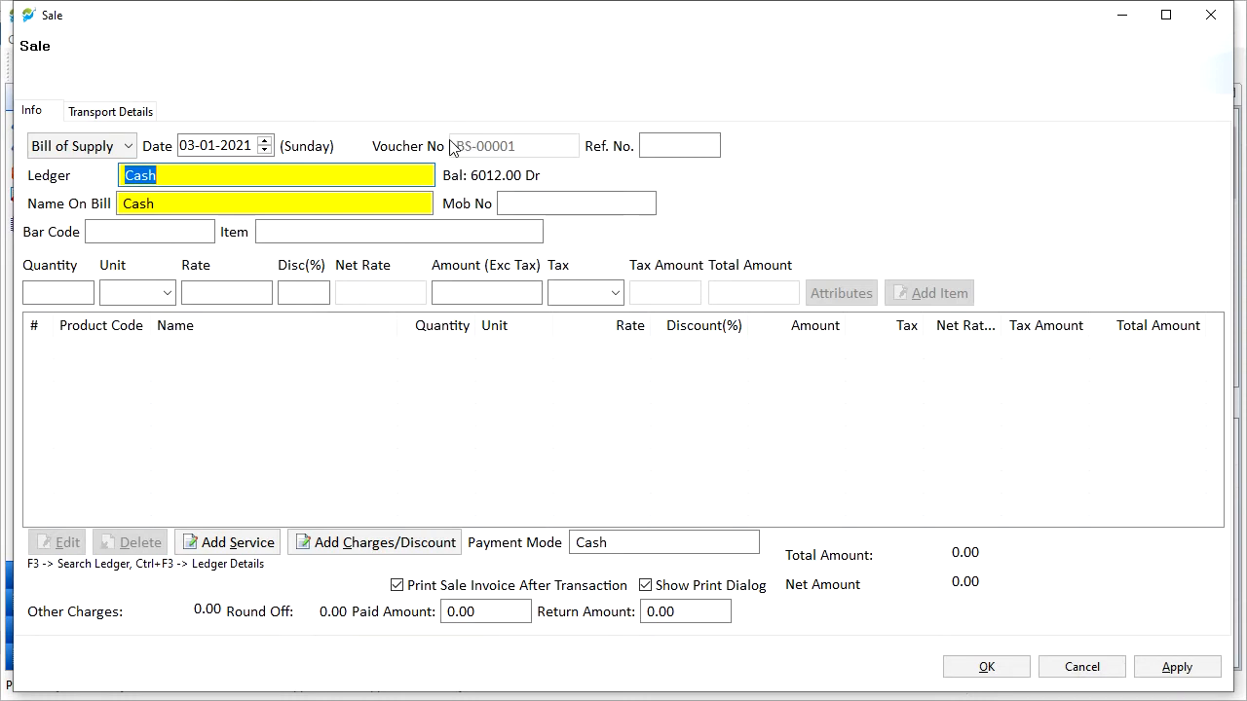
left_click(124, 146)
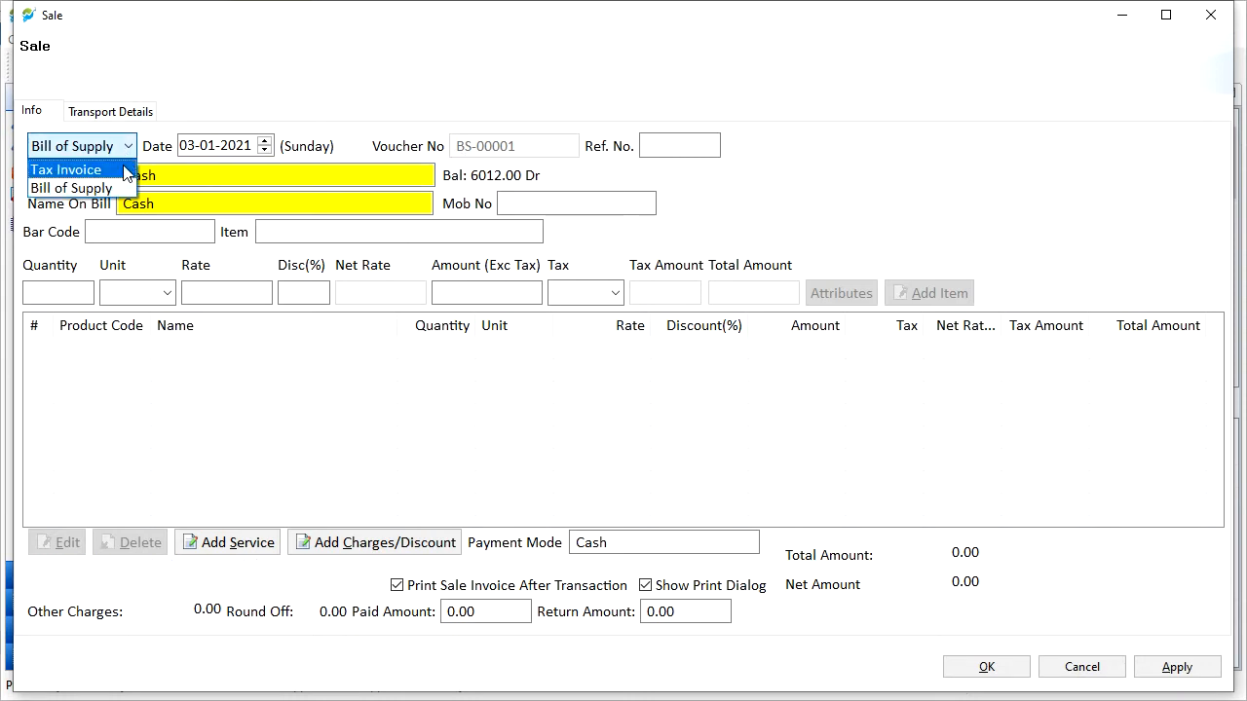
left_click(124, 171)
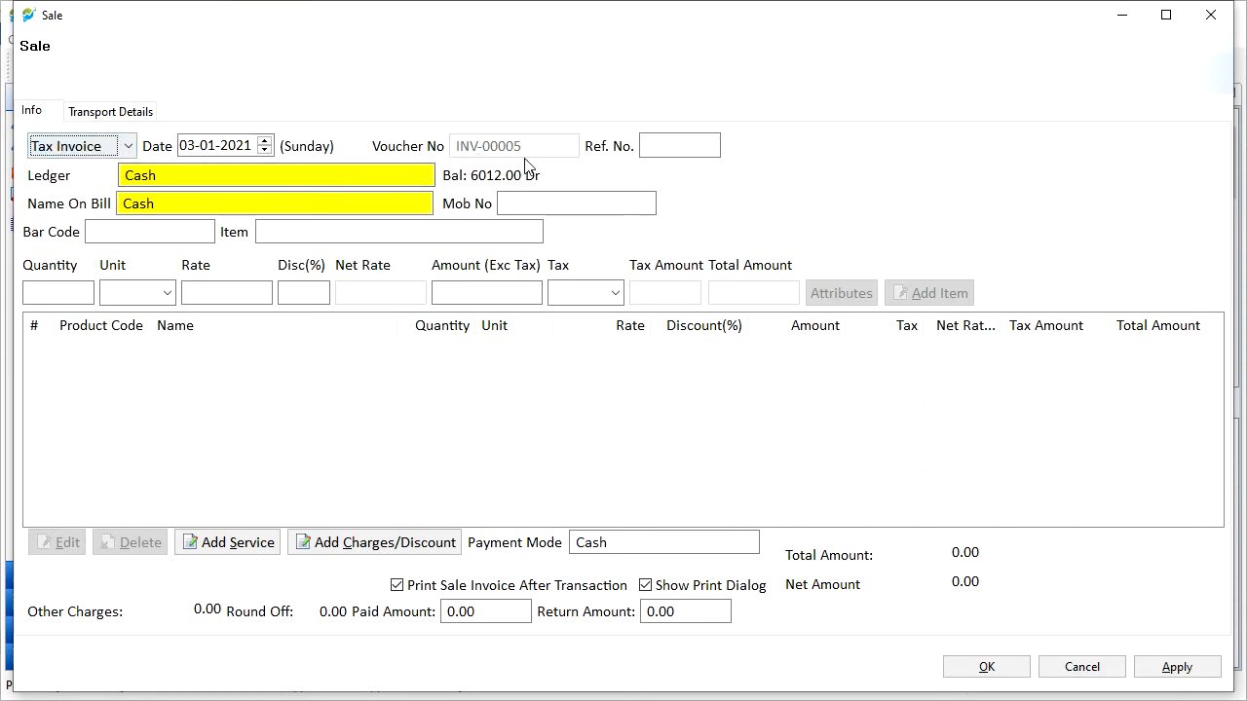
left_click(1211, 15)
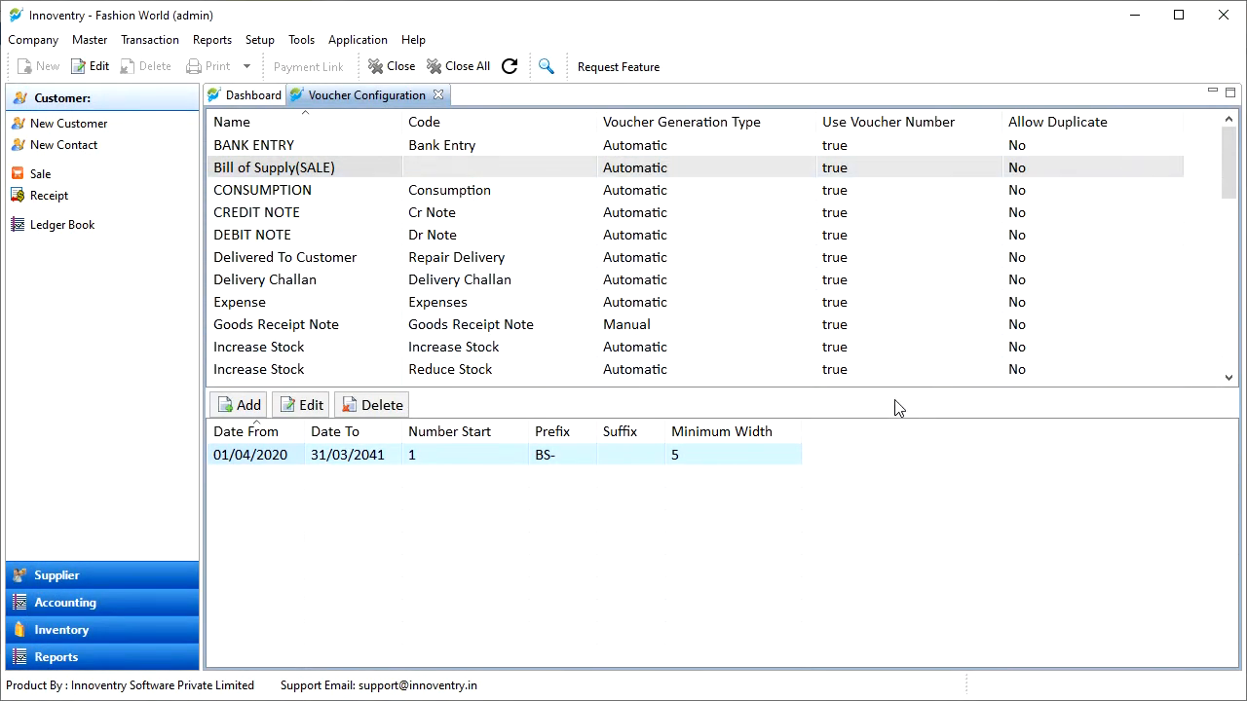
- Edit the Bill of Supply numbering entry, check its date range choices and set its starting number to 101
left_click(305, 407)
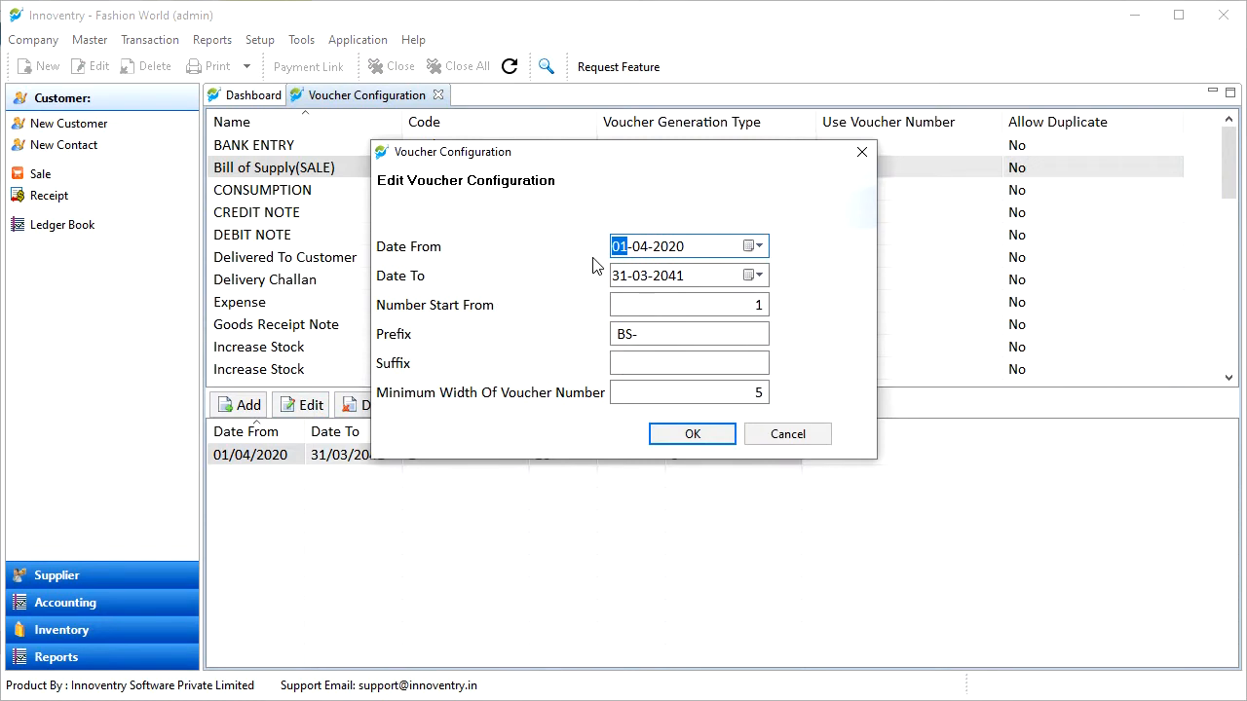
left_click(757, 248)
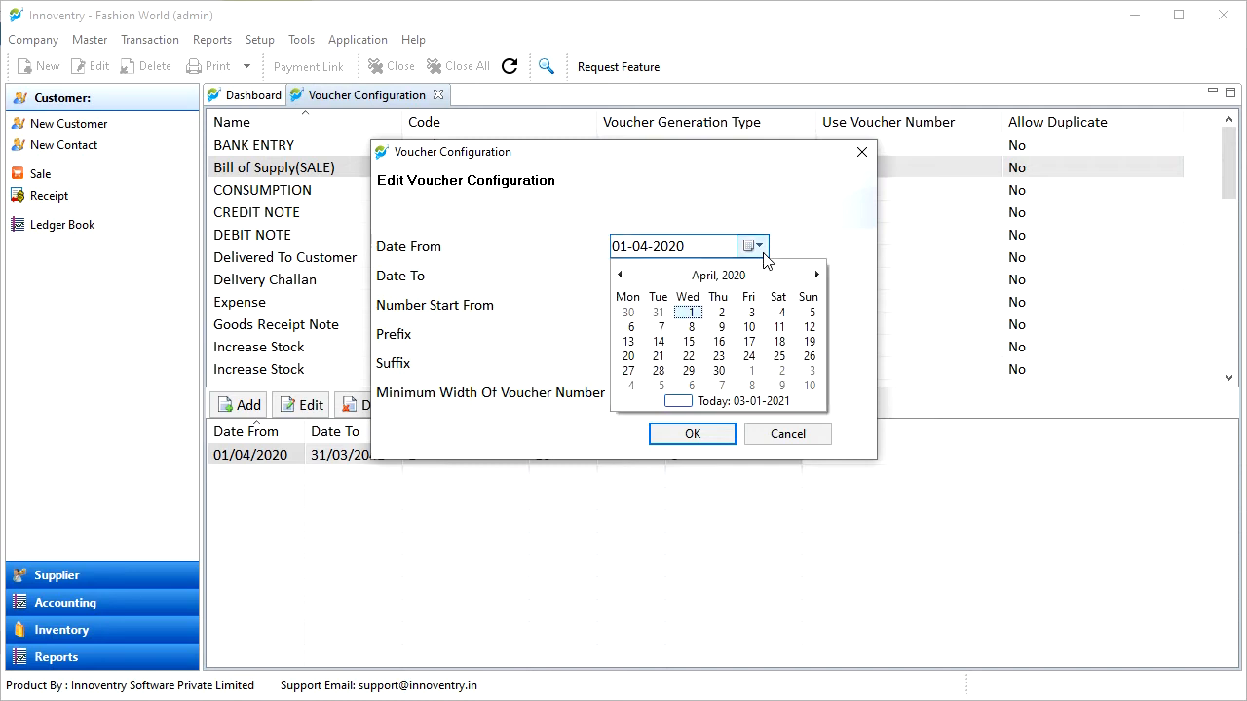
left_click(758, 247)
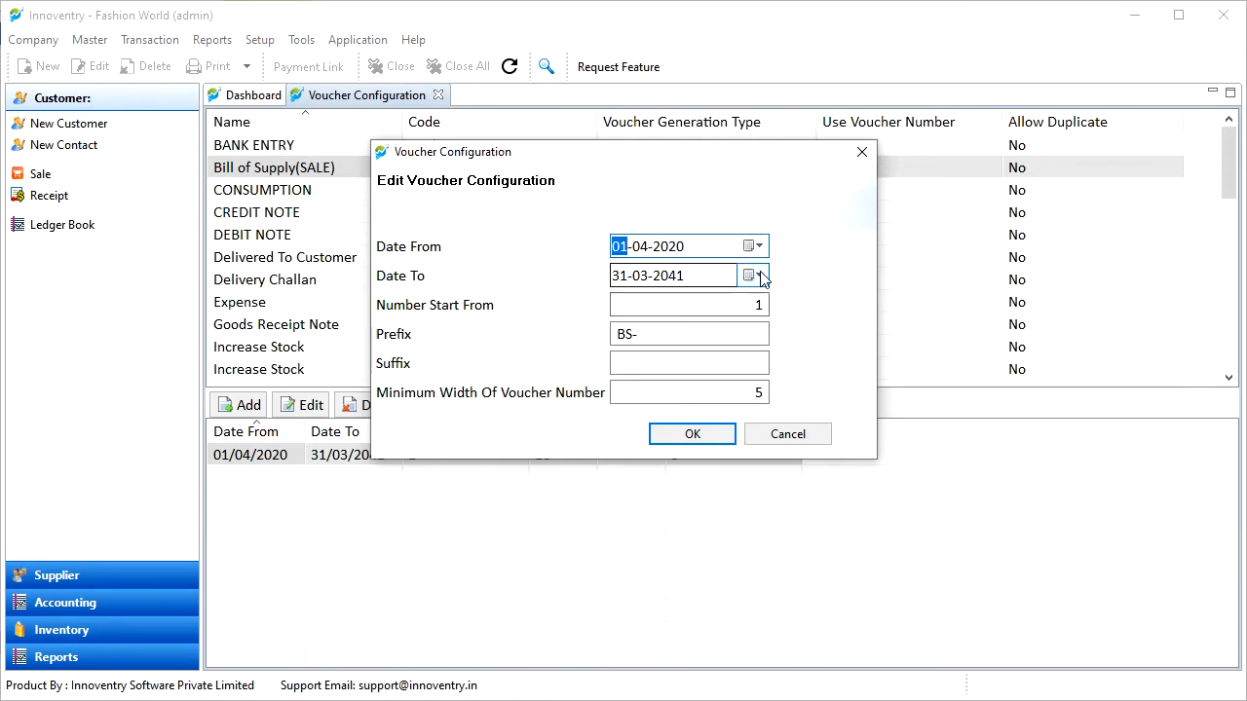
left_click(761, 278)
left_click(806, 399)
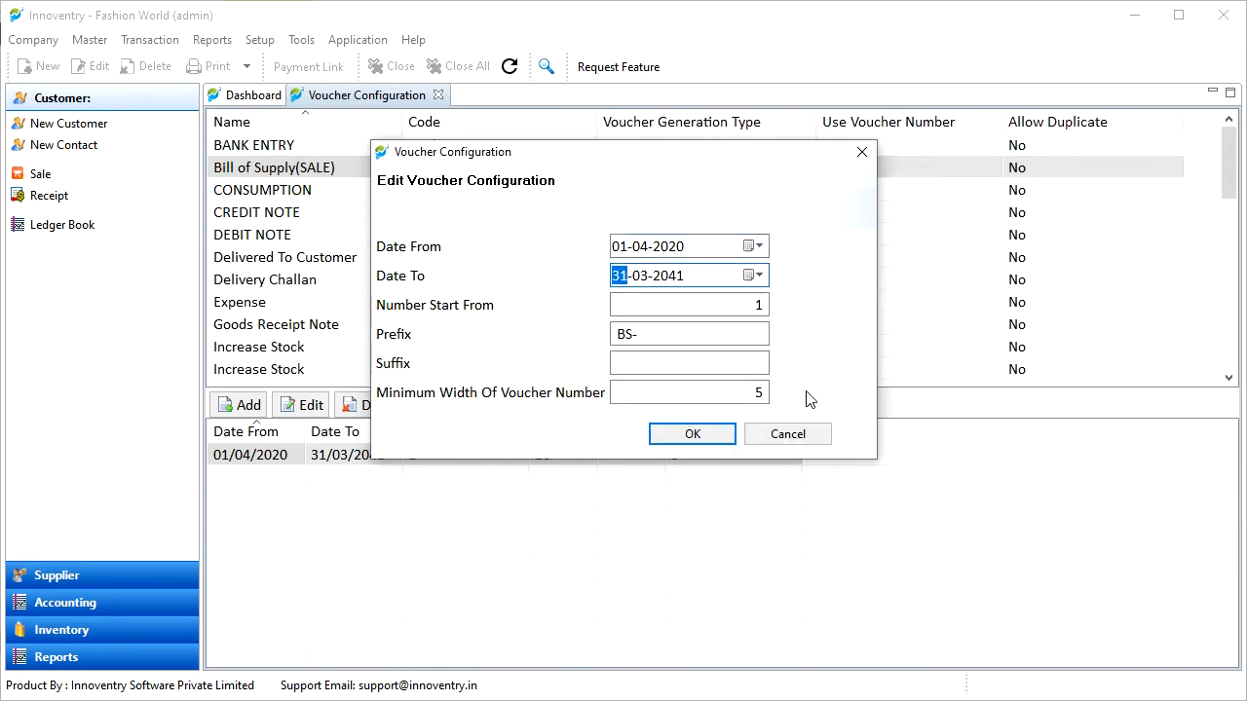
left_click(761, 305)
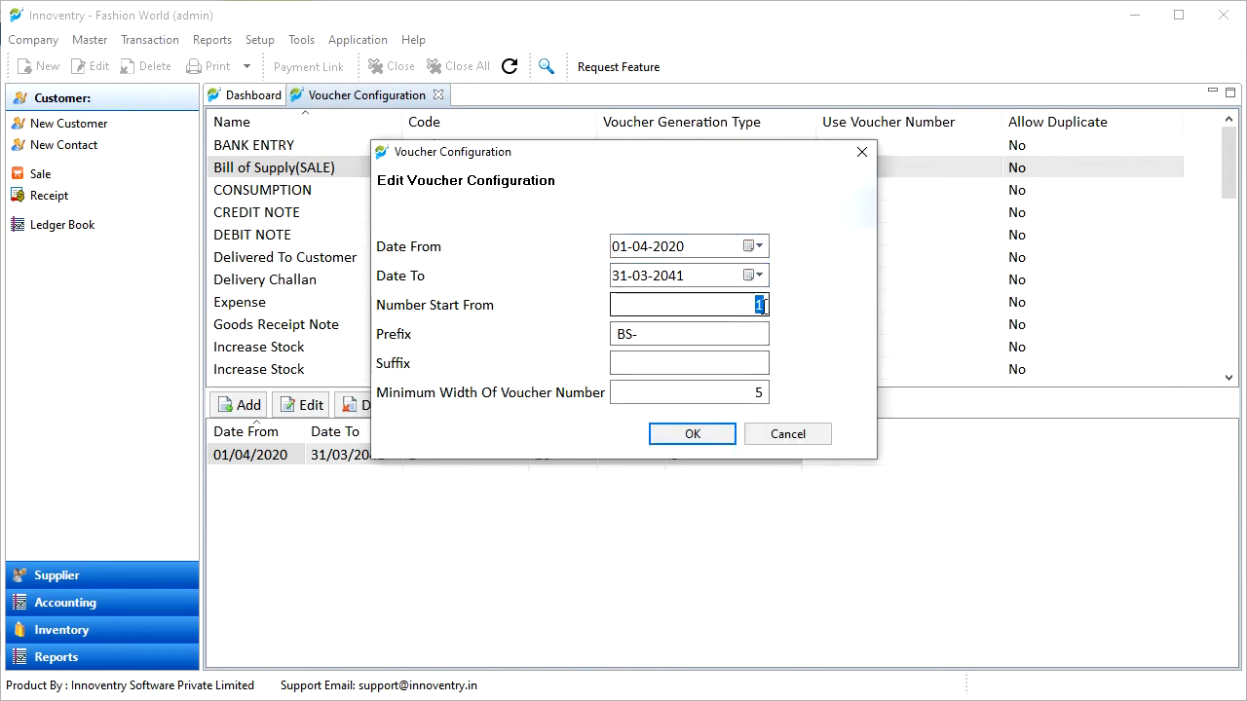
type("1")
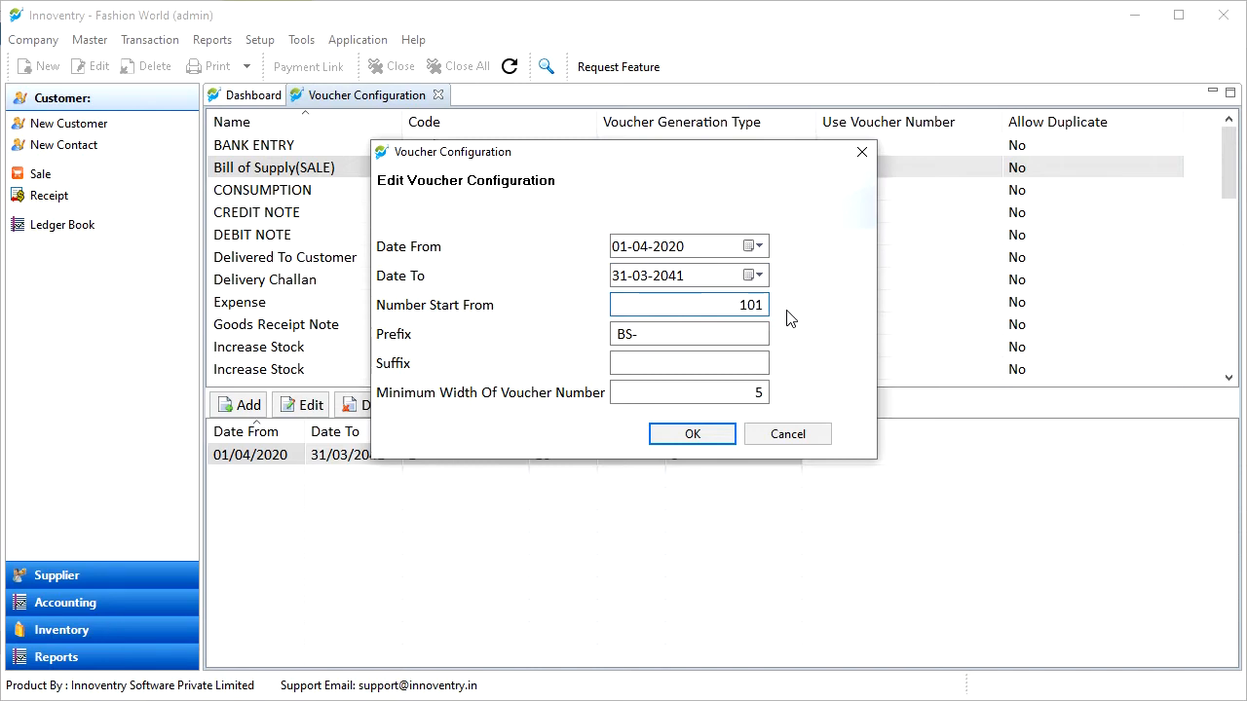
- Set the entry's prefix to BoS- and its minimum voucher number width to 6, and save it
left_click(628, 334)
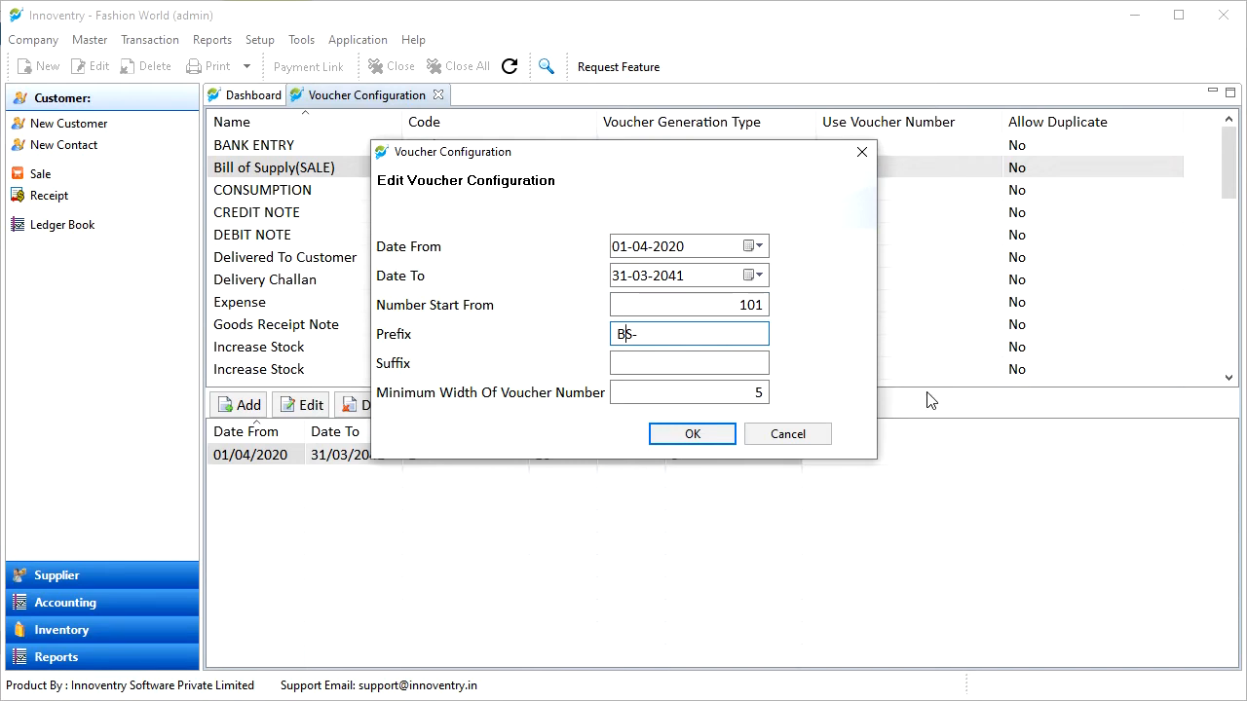
left_click(702, 369)
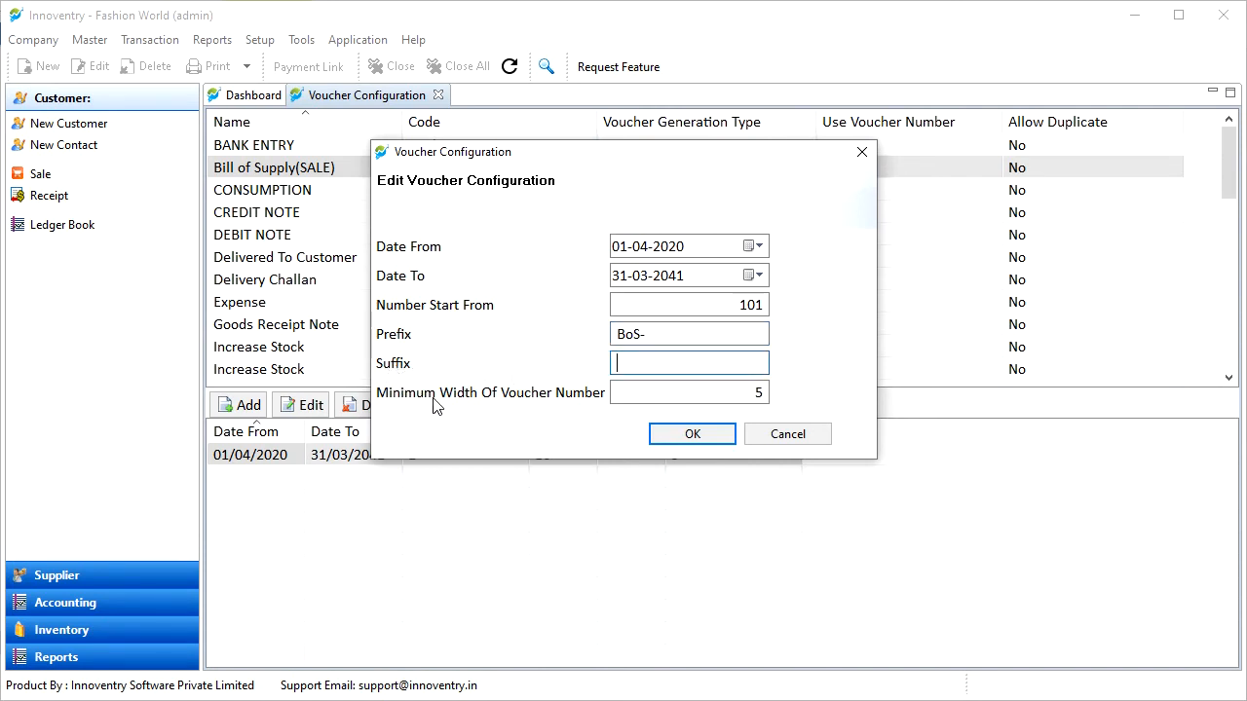
double_click(760, 393)
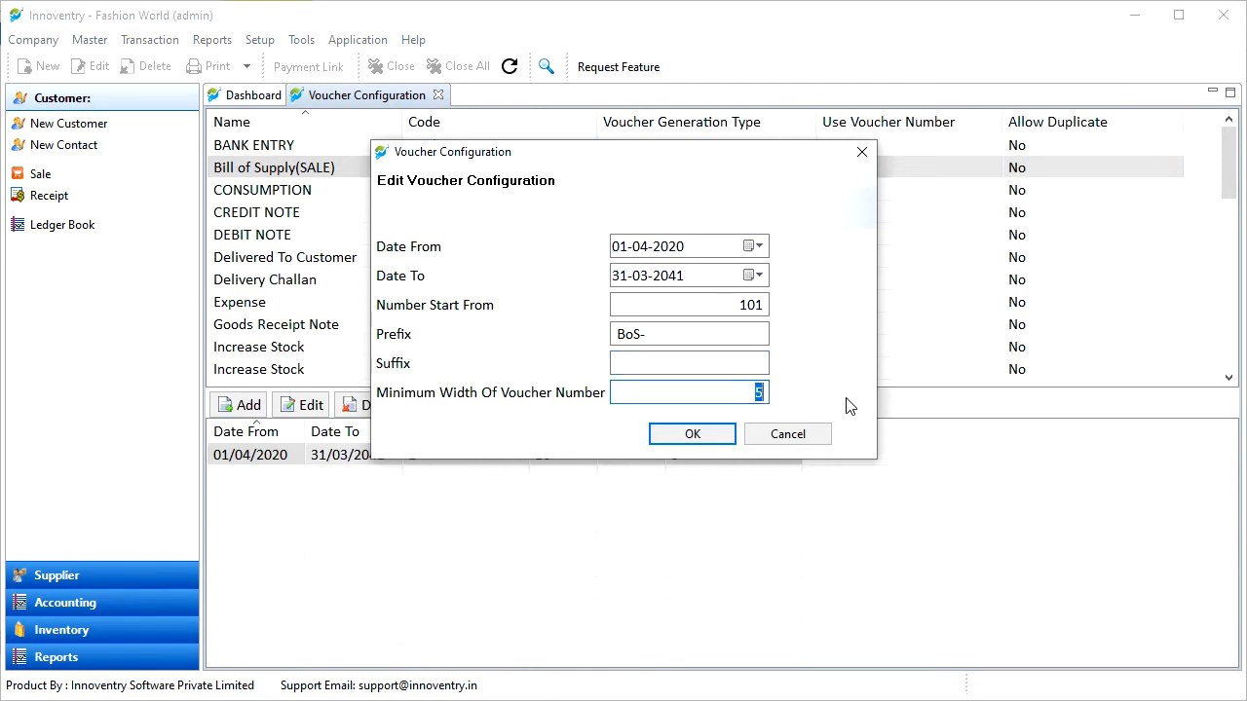
type("6")
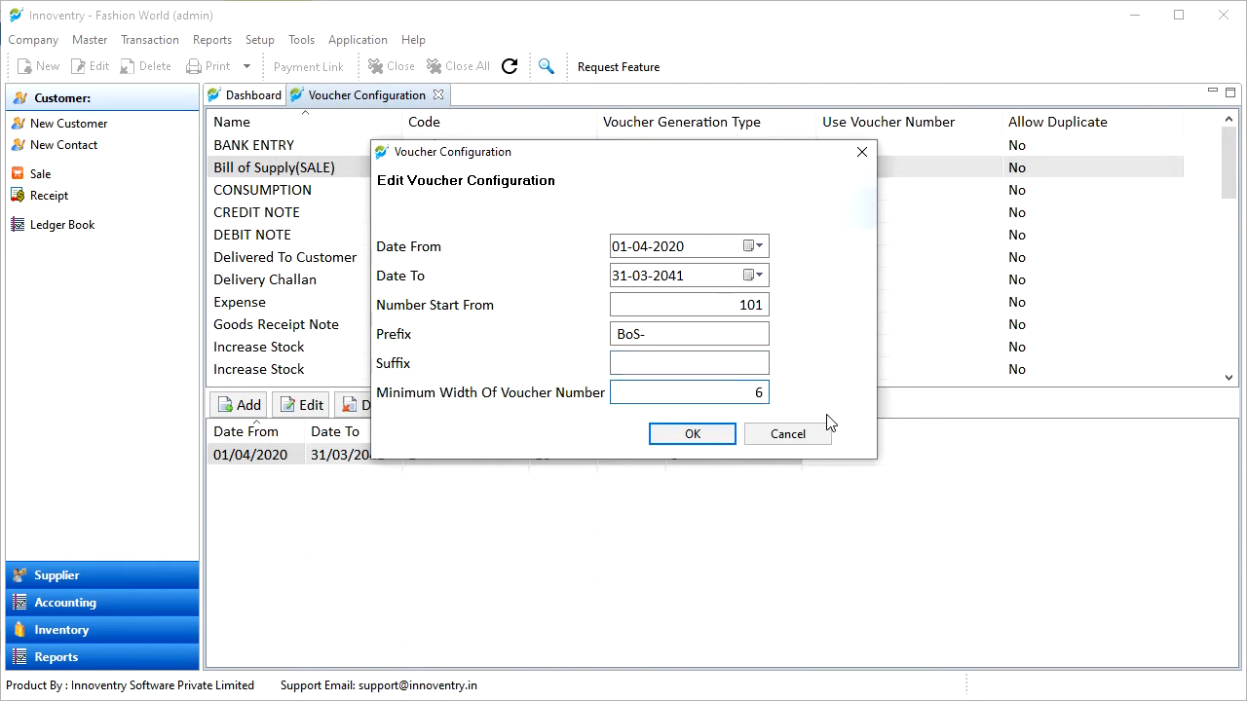
left_click(718, 438)
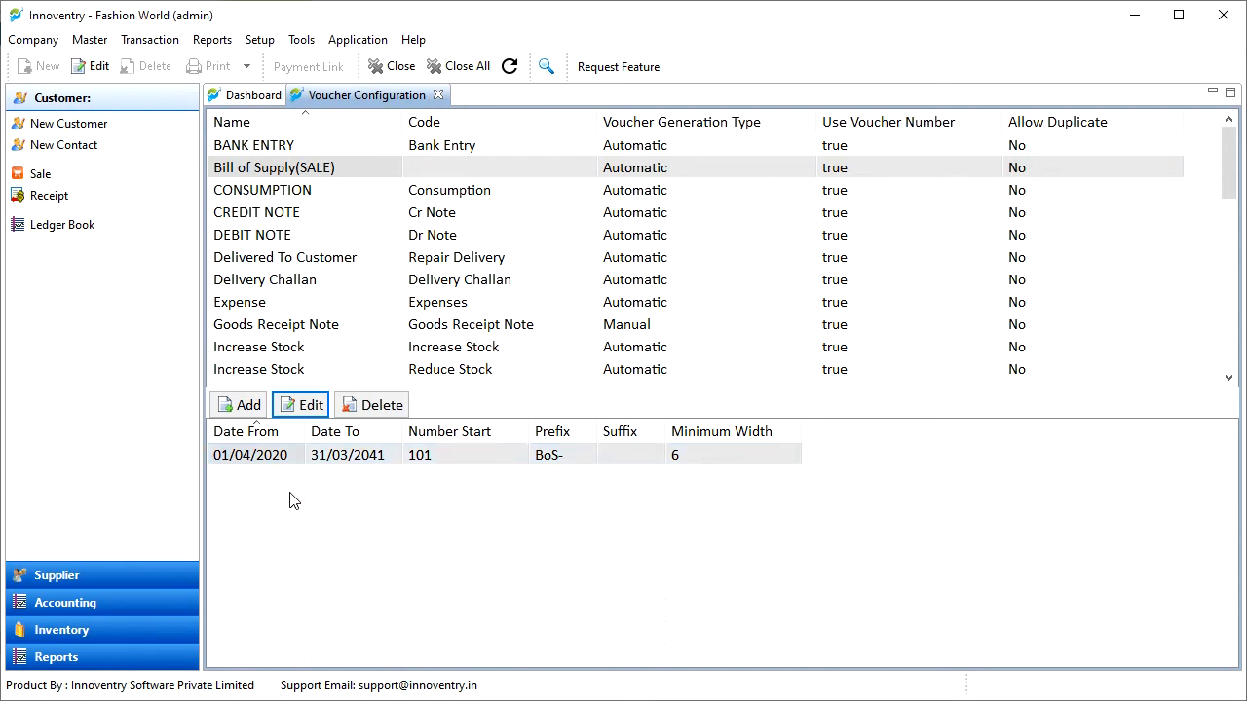
left_click(243, 410)
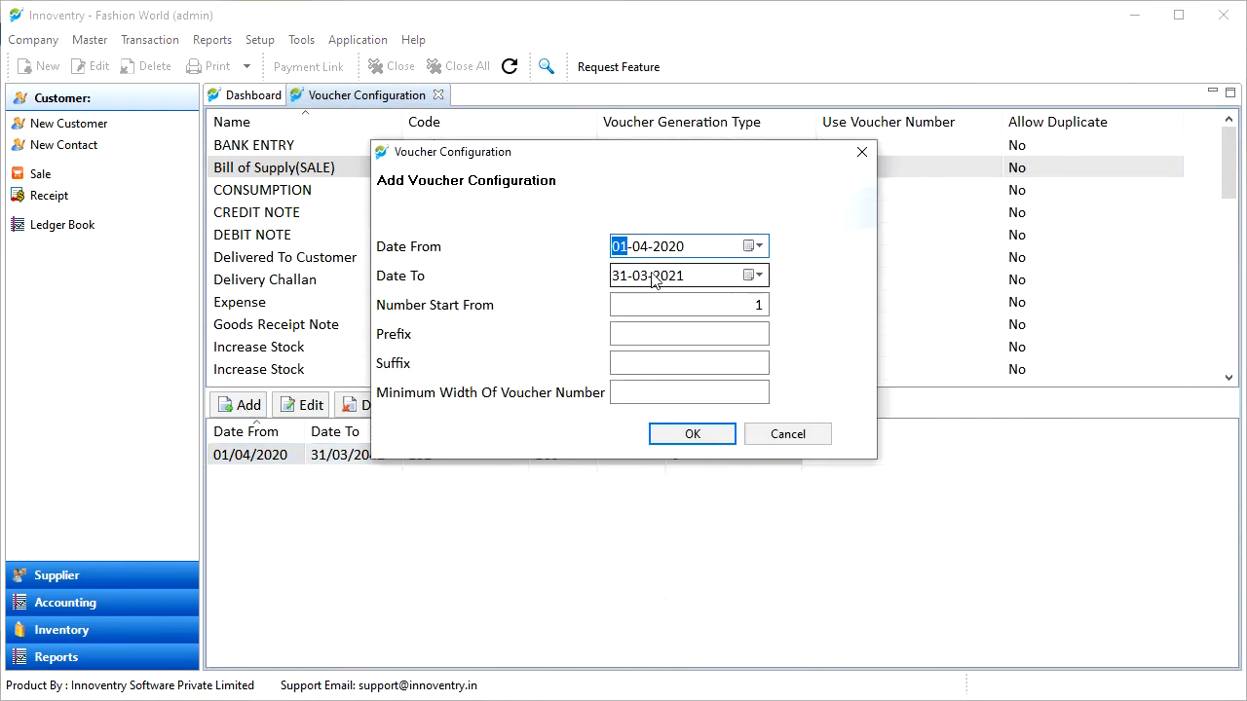
left_click(669, 246)
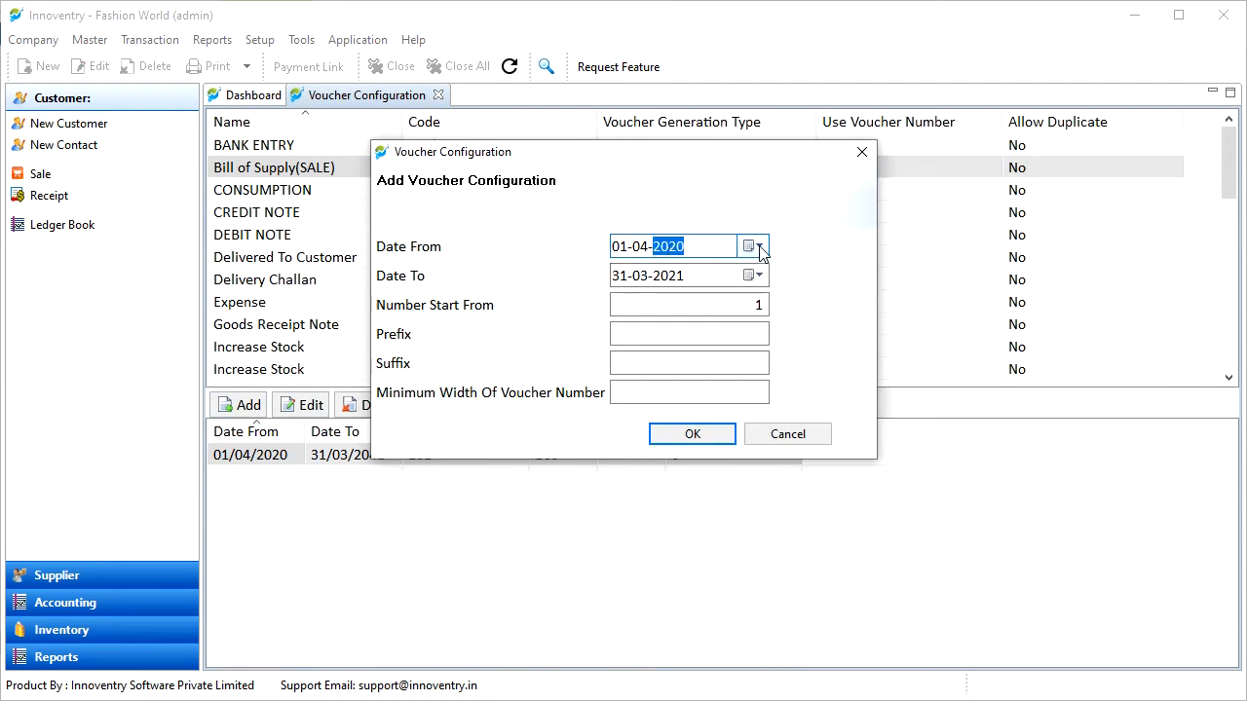
type("2021")
left_click(671, 279)
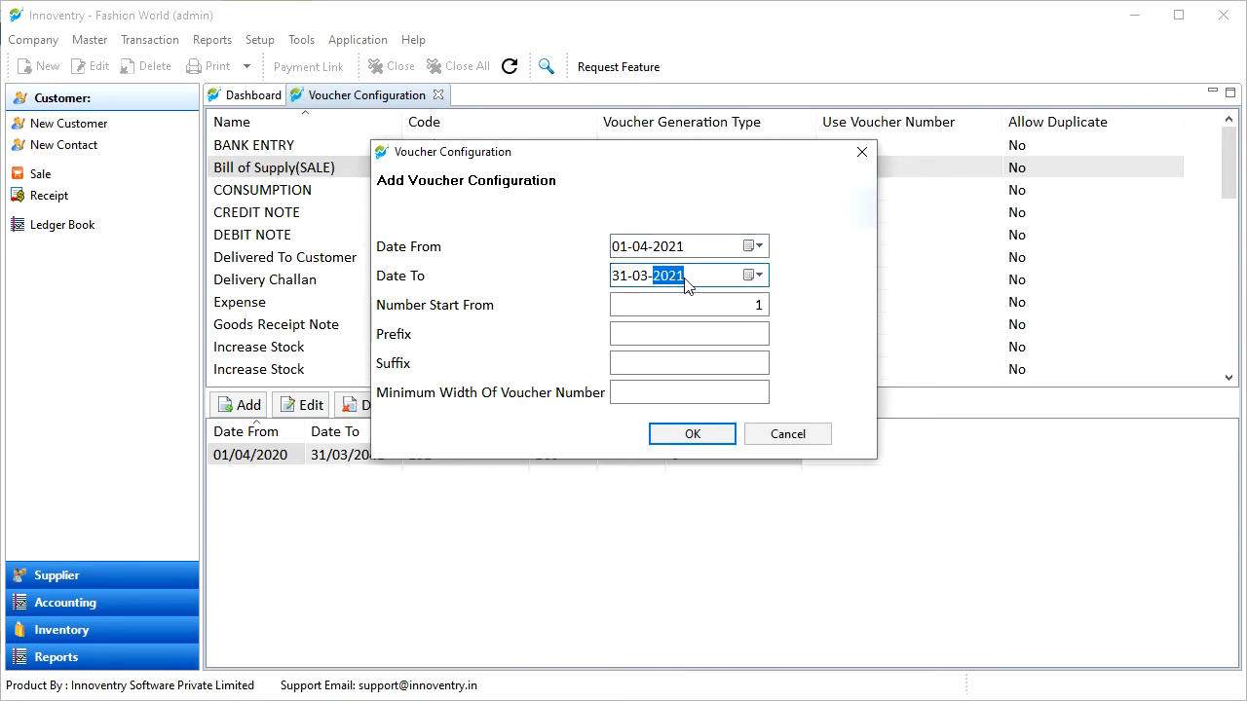
type("20")
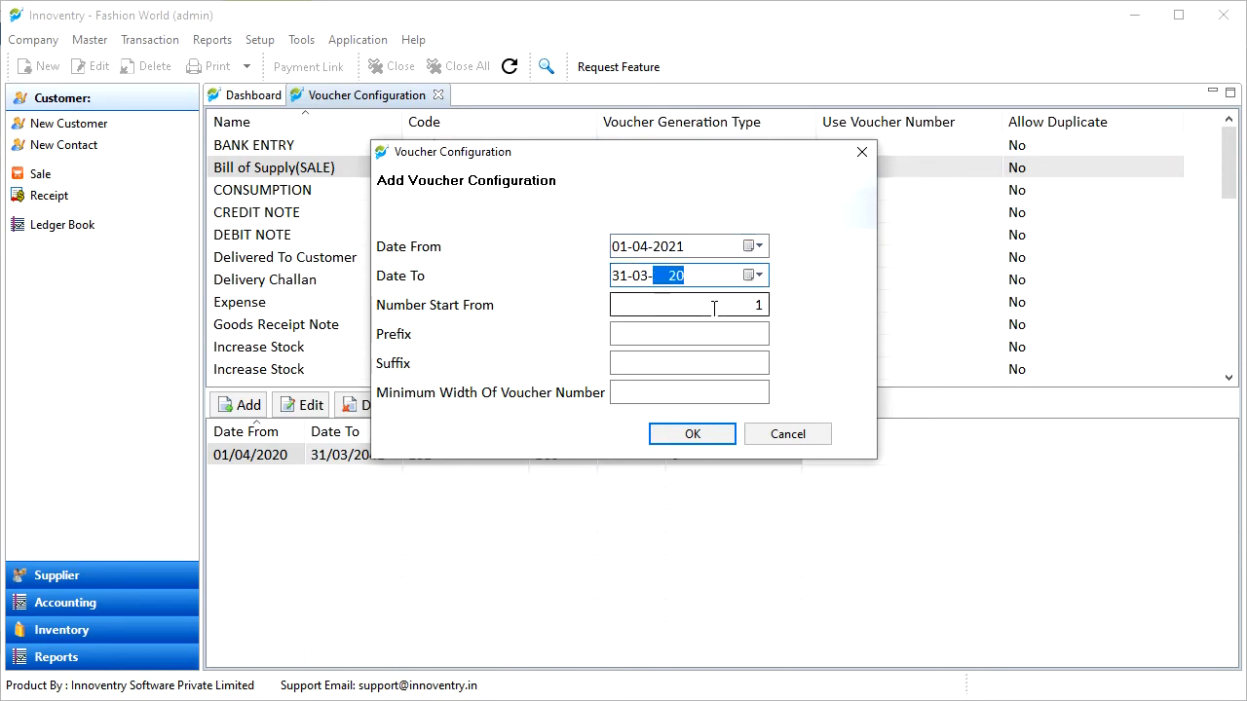
type("22")
left_click(701, 310)
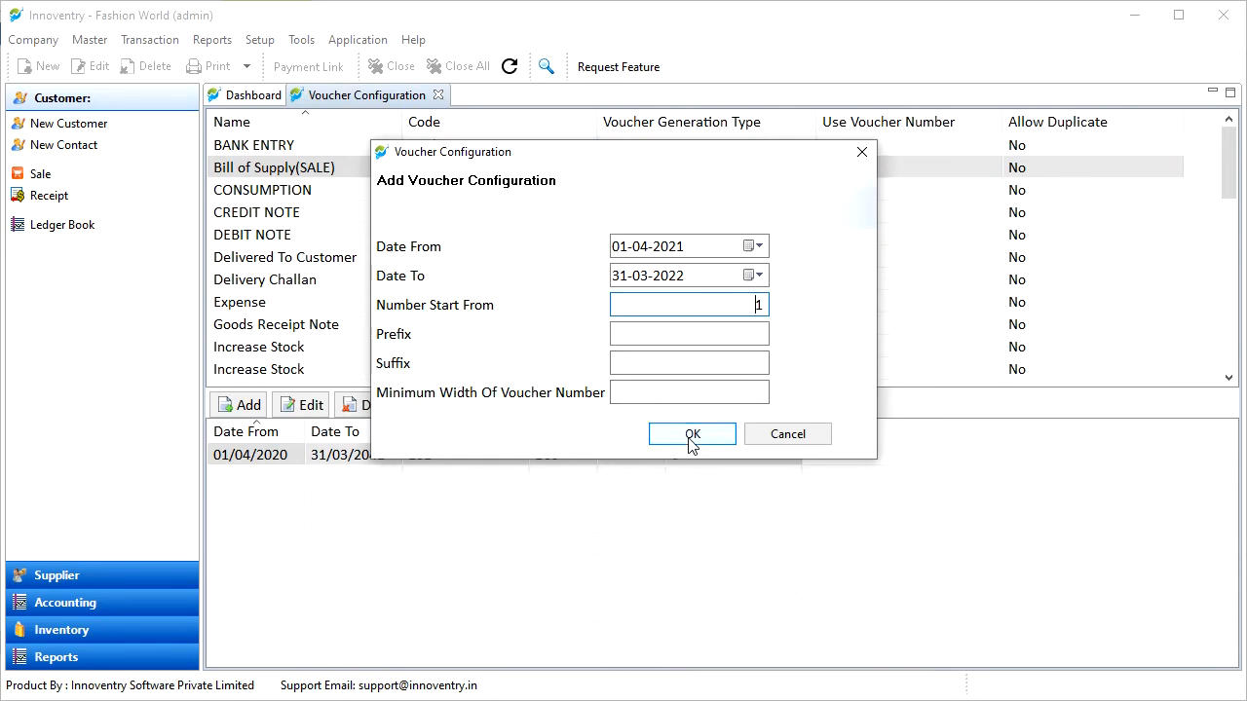
left_click(730, 336)
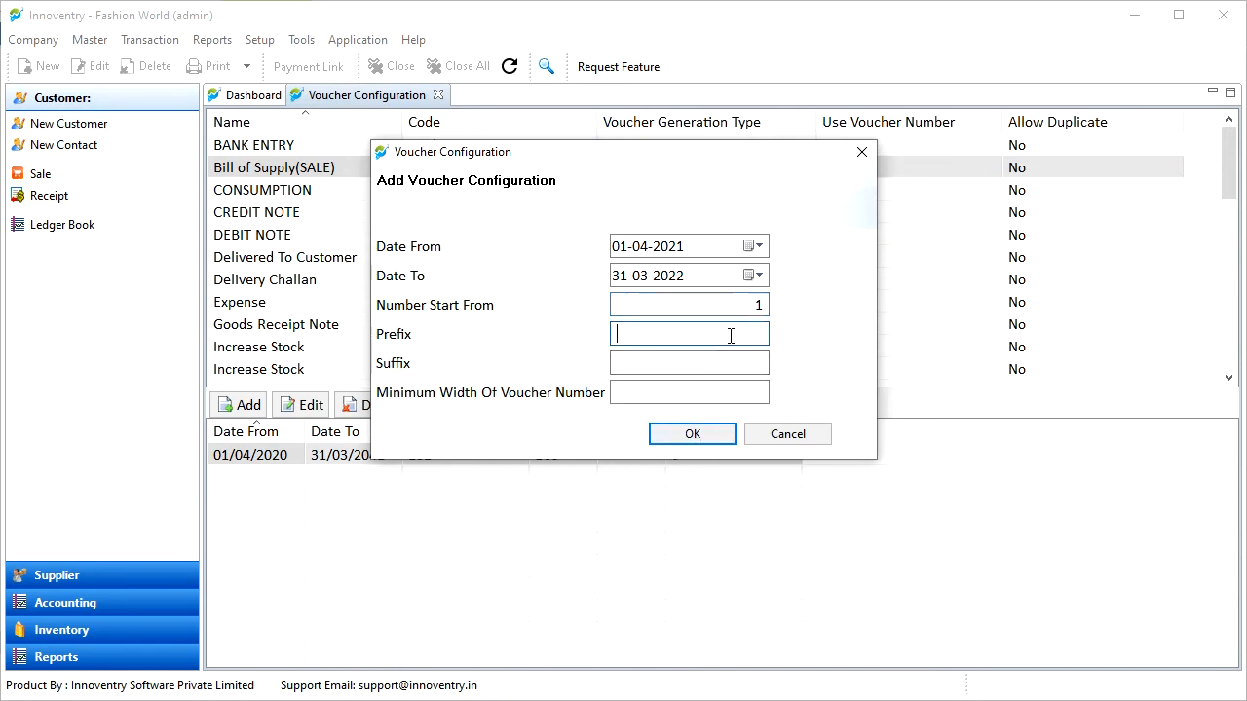
left_click(784, 436)
- Edit the numbering entry of the SALE voucher type, set its suffix to FW, and save it
scroll(583, 261, "down", 4)
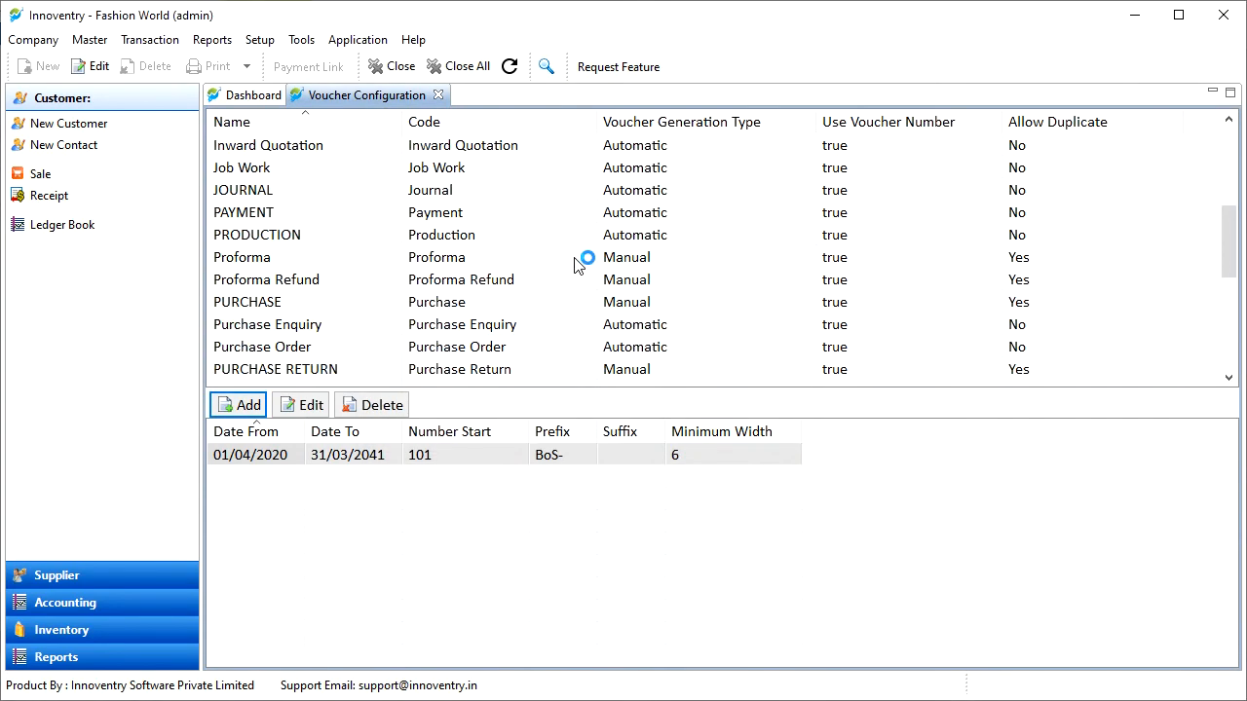
scroll(565, 273, "down", 3)
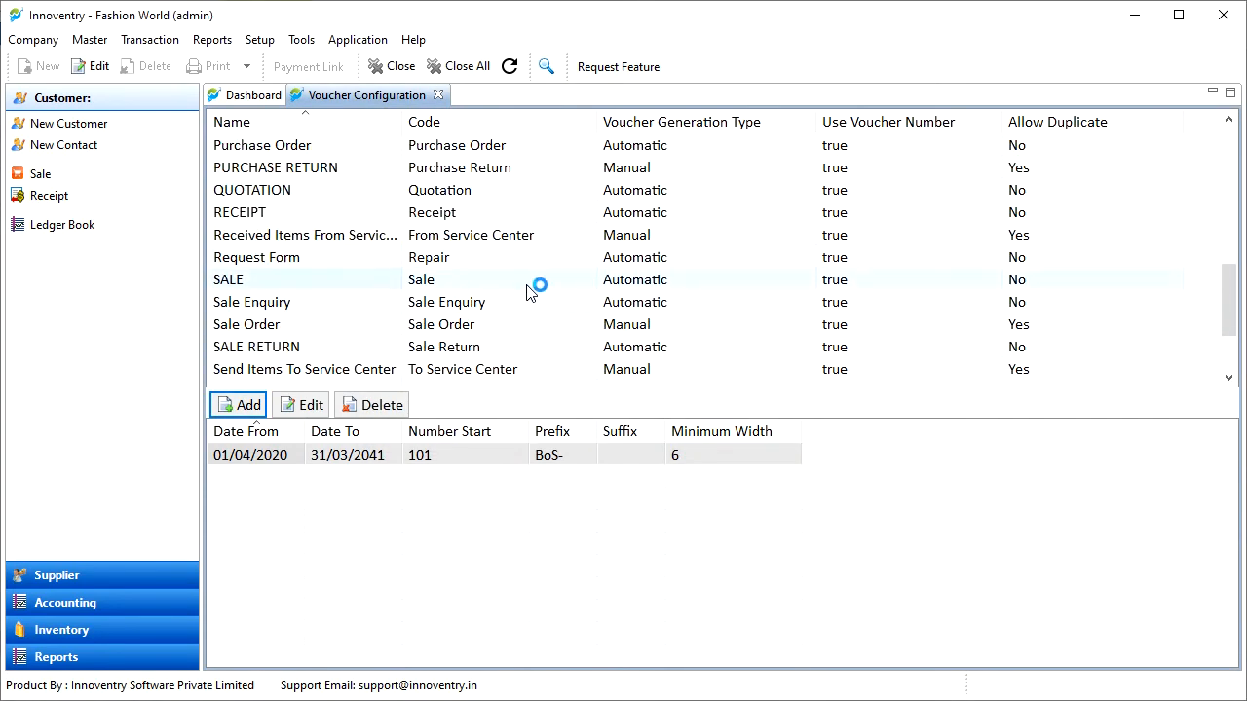
left_click(528, 282)
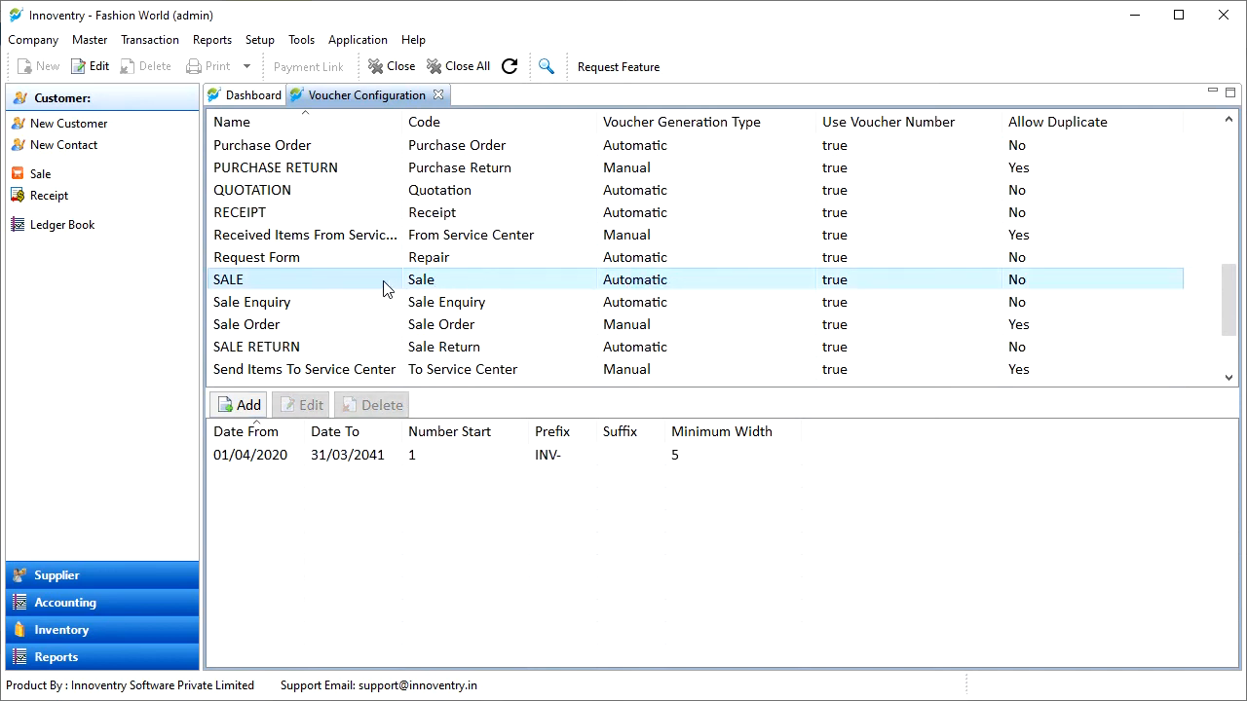
left_click(265, 456)
left_click(302, 405)
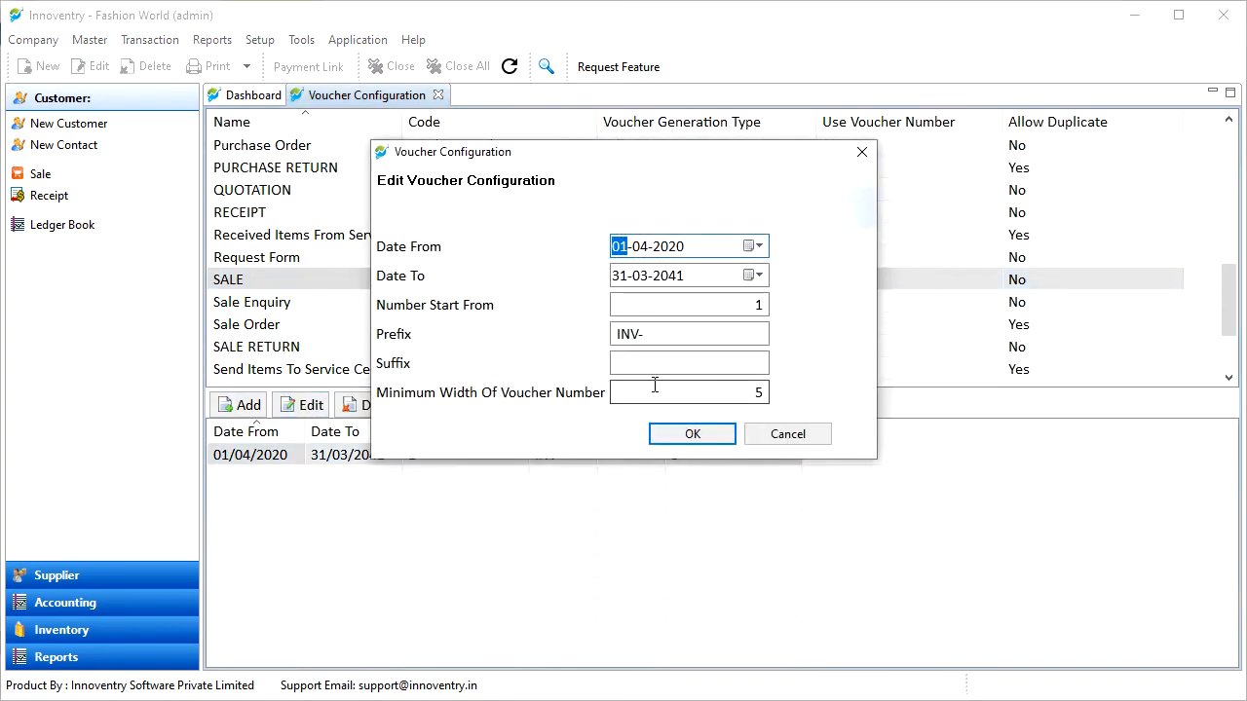
left_click(719, 365)
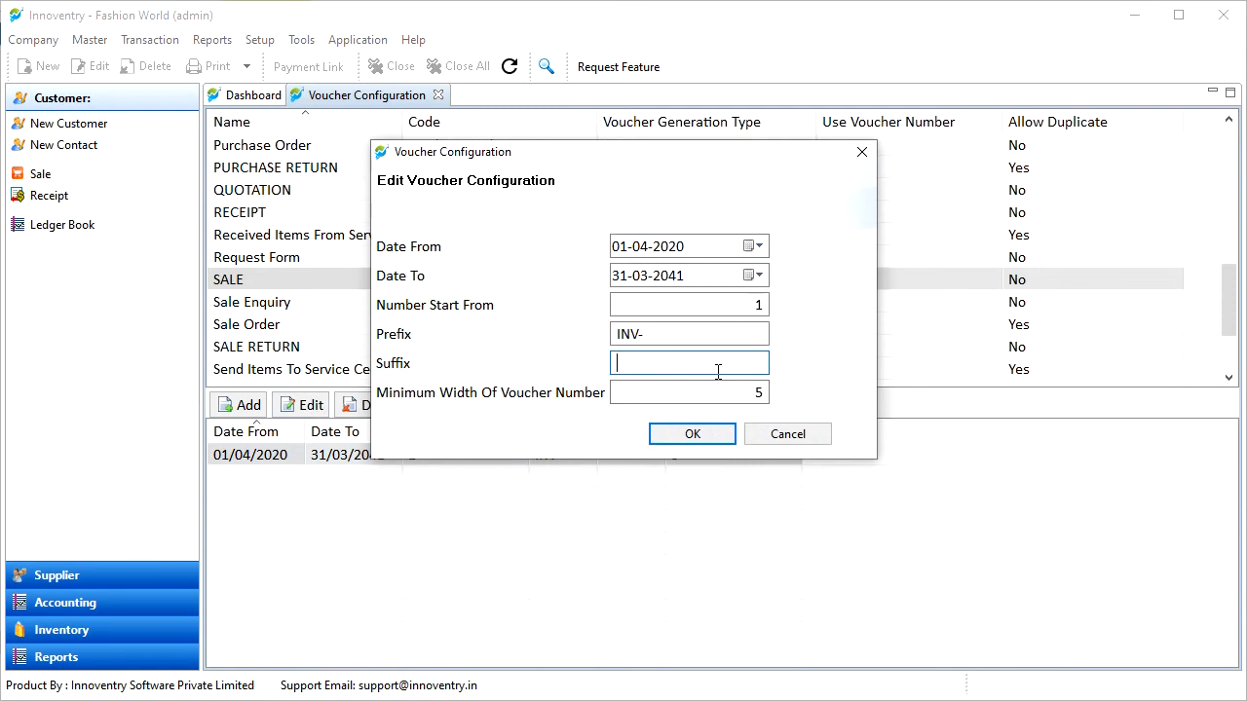
type("FW")
double_click(751, 392)
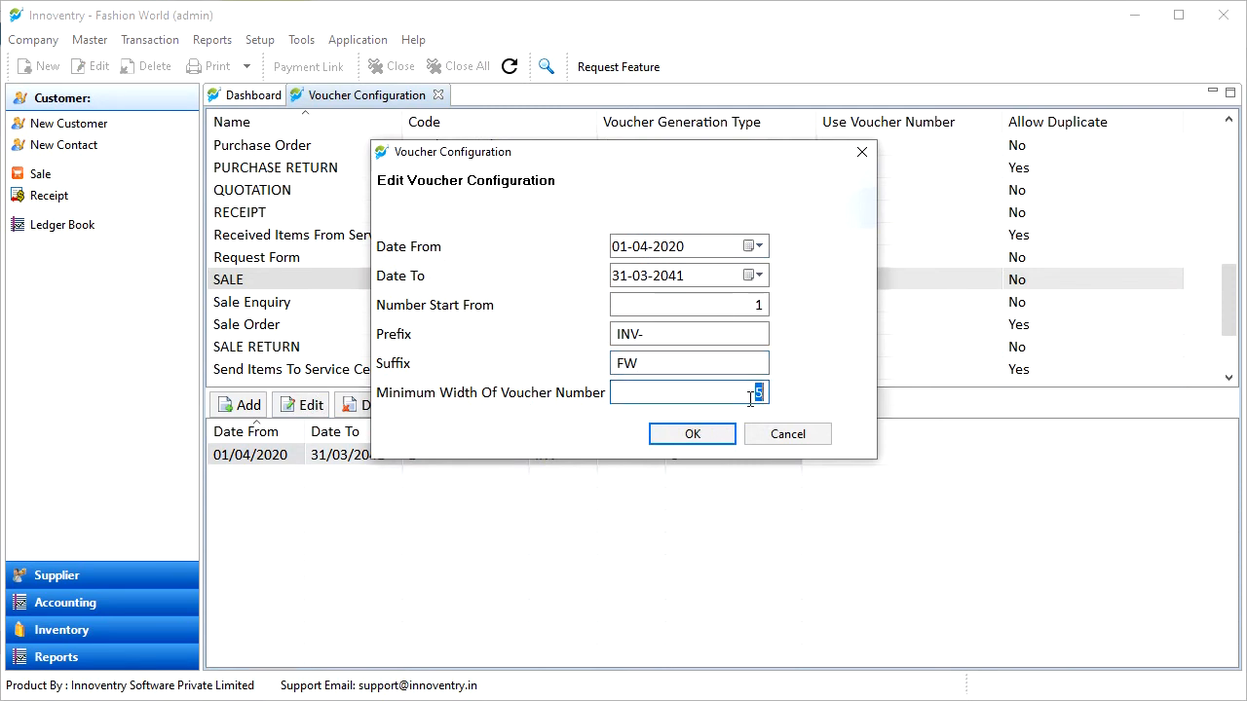
left_click(717, 440)
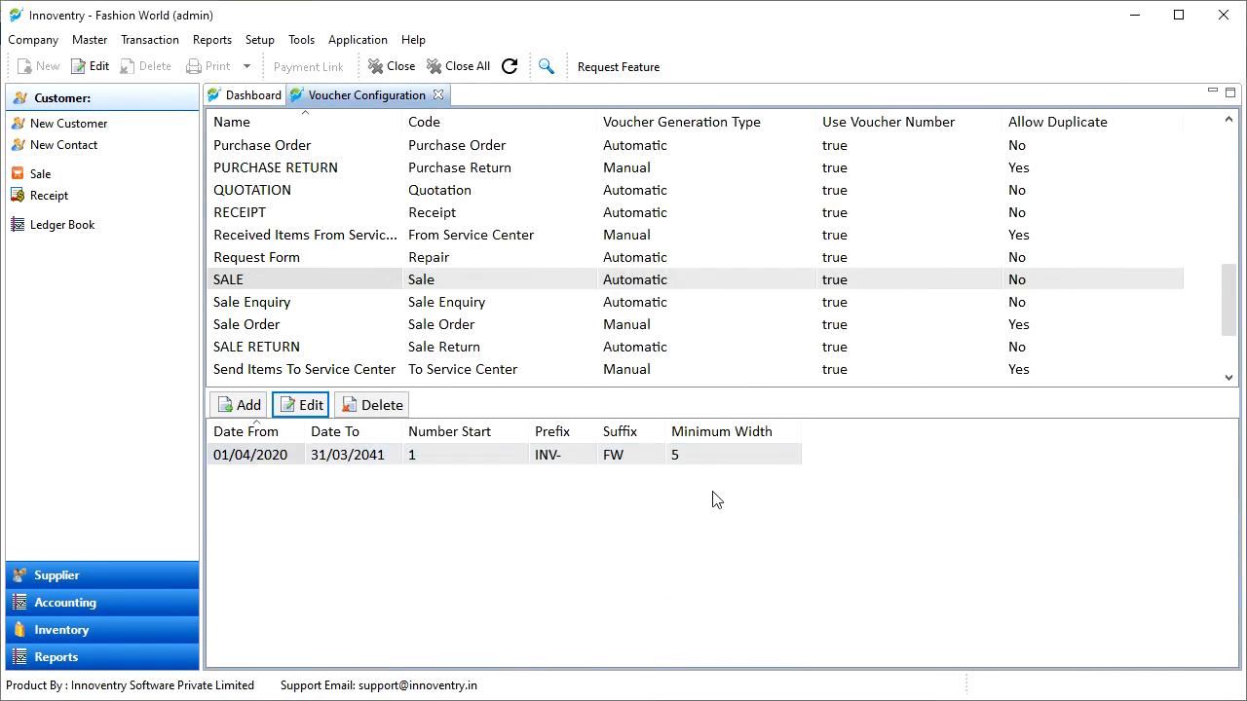
- Check the new voucher number formats on a new sale as Bill of Supply and as Tax Invoice, and discard the sale
key("F8")
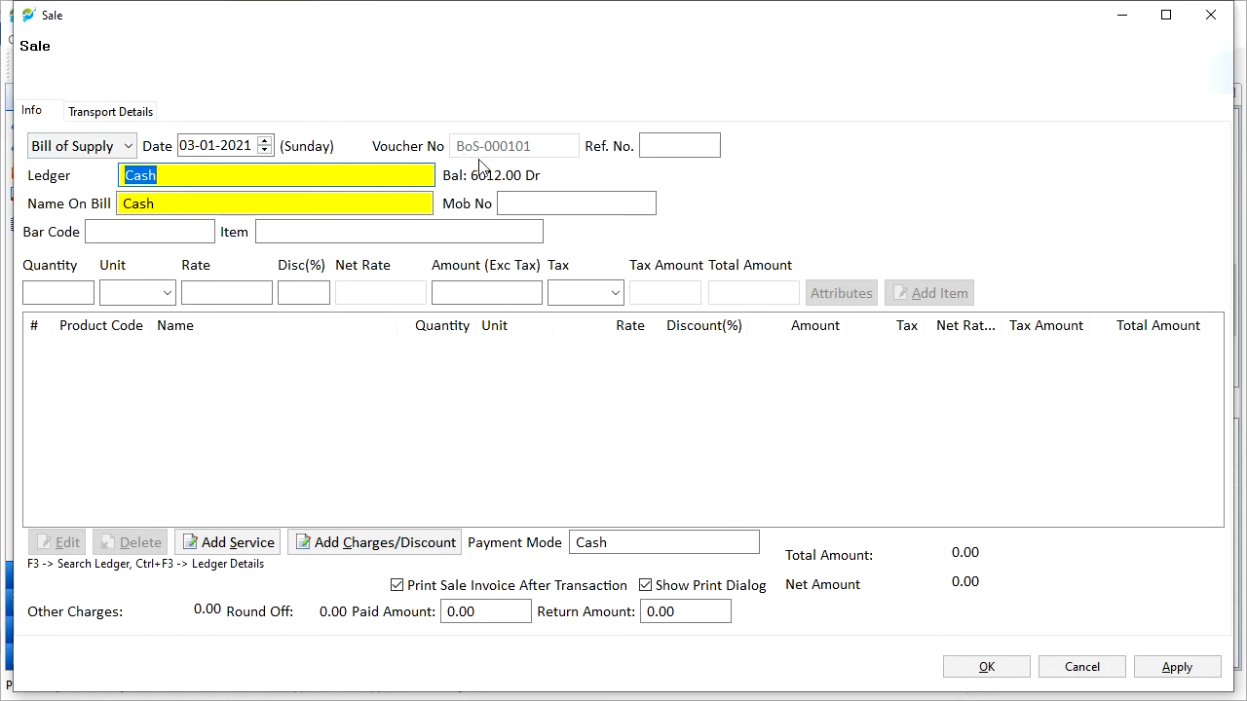
left_click(108, 159)
left_click(107, 170)
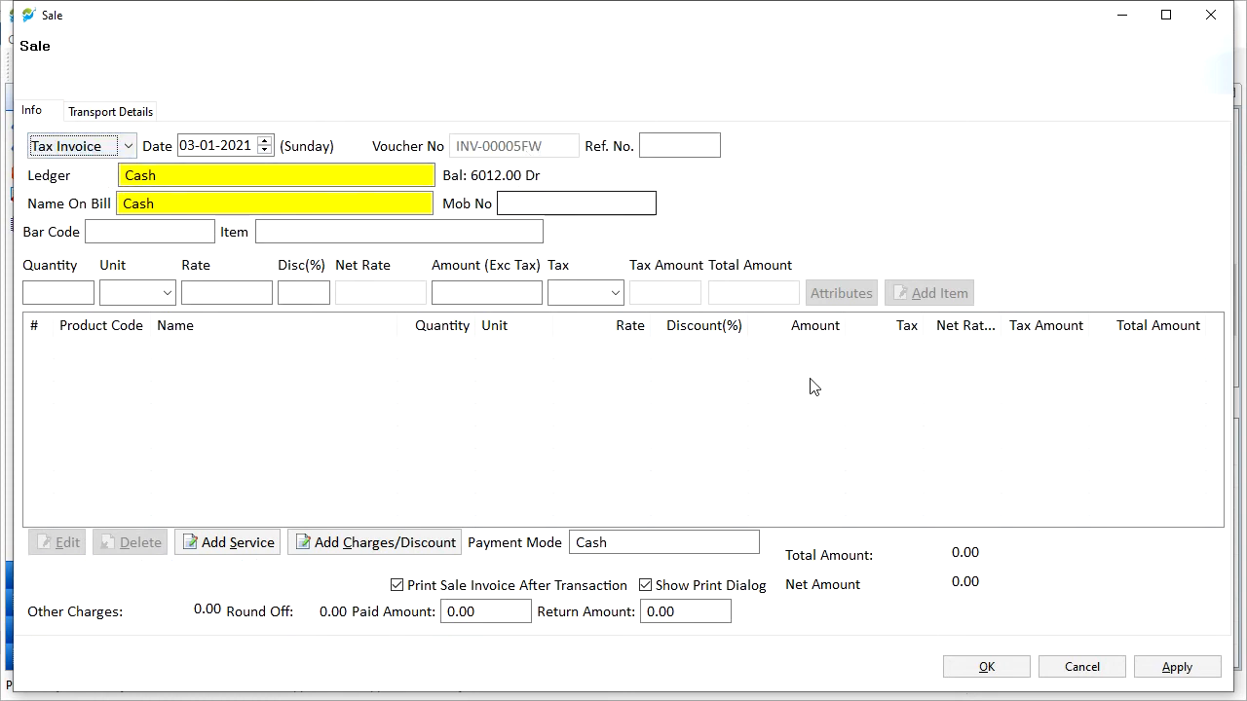
left_click(1082, 667)
- Review the voucher type list, examining each type's voucher generation type and duplicate setting
scroll(477, 225, "up", 3)
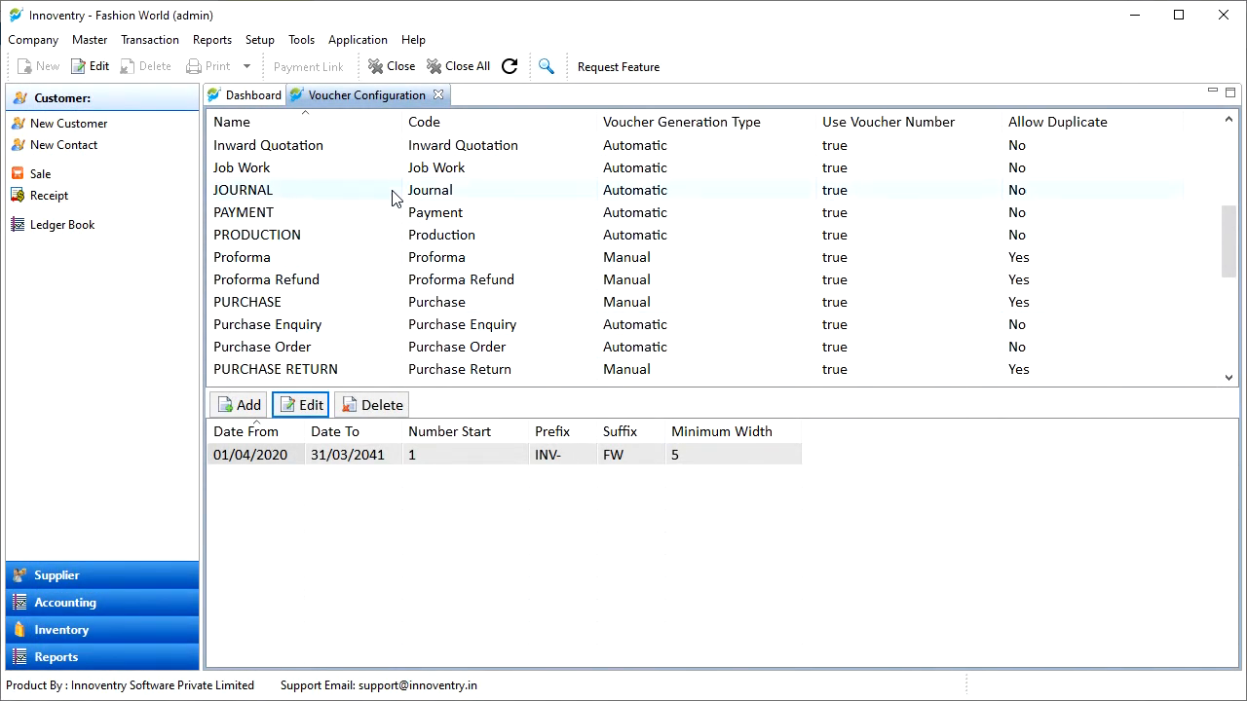
scroll(395, 192, "up", 3)
scroll(395, 190, "up", 1)
scroll(399, 192, "down", 6)
scroll(404, 195, "down", 1)
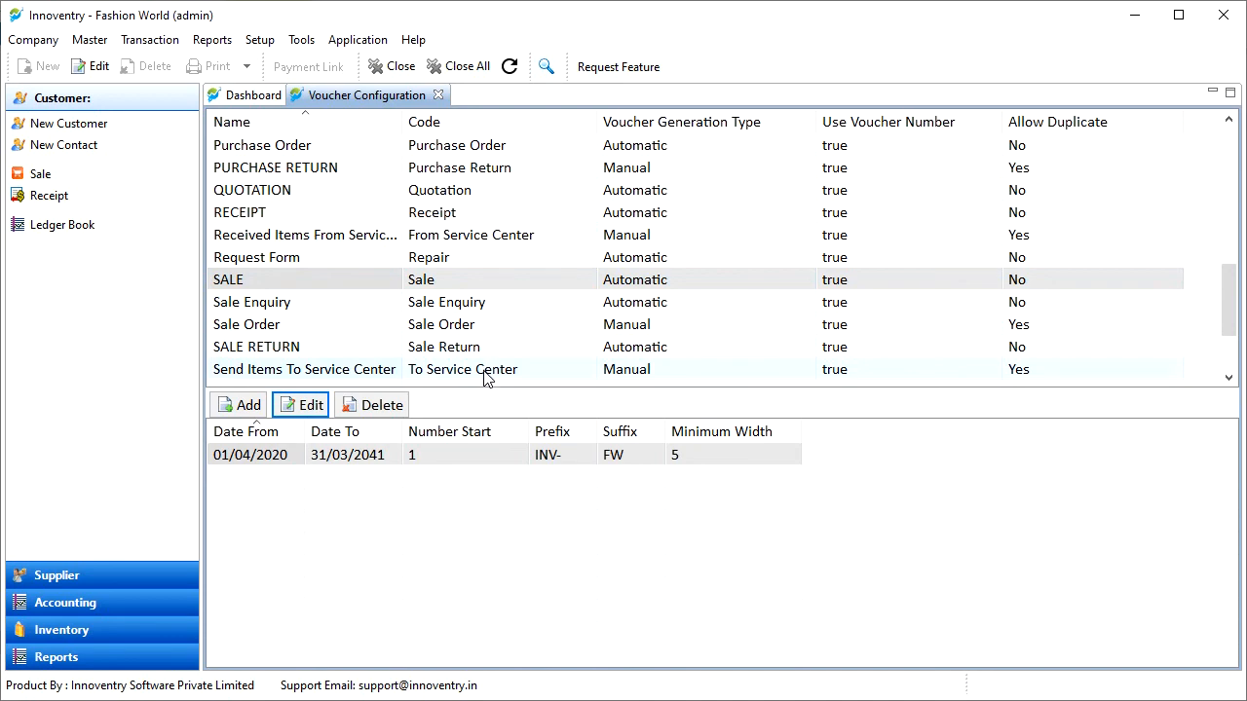
scroll(485, 380, "down", 2)
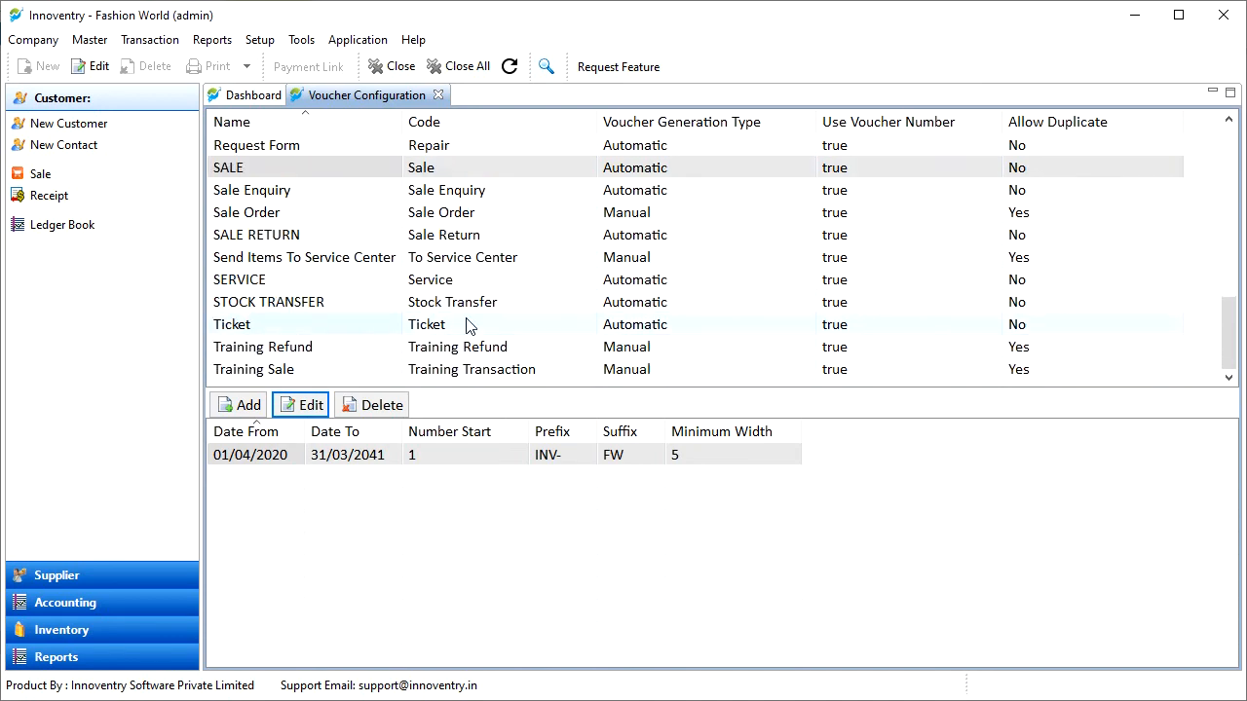
scroll(468, 327, "up", 3)
scroll(467, 326, "up", 6)
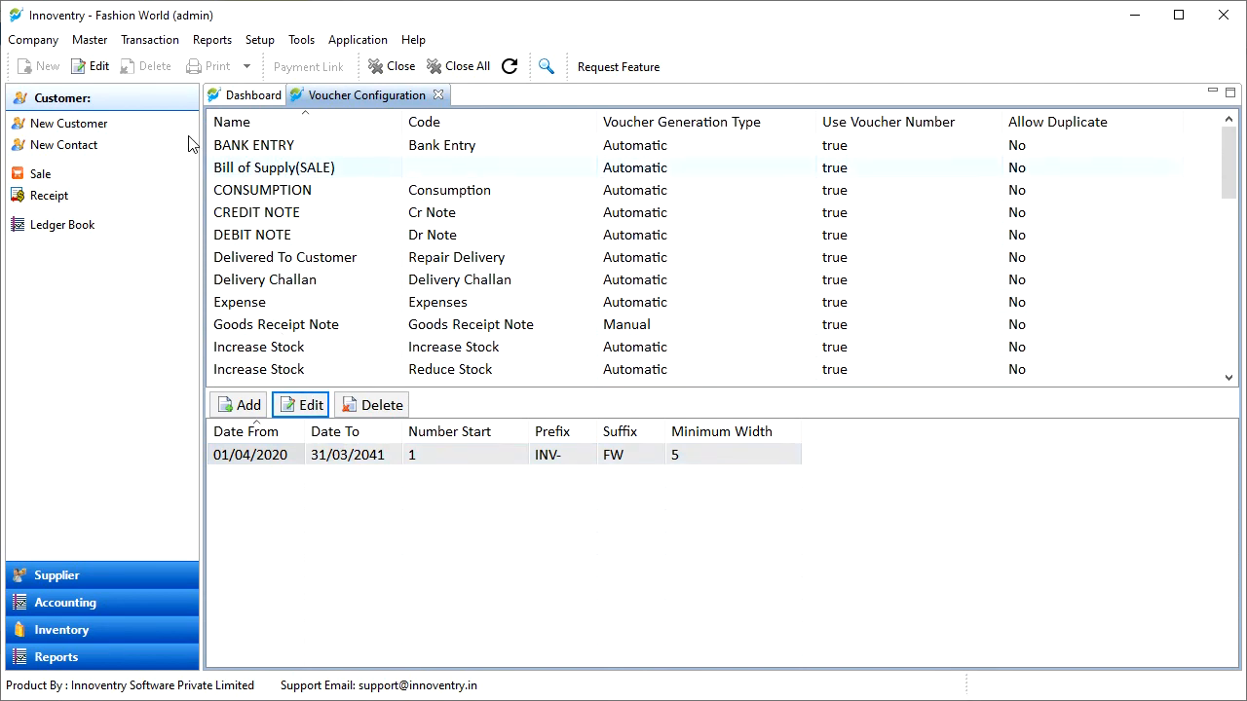
- Try the Manual voucher generation type on the SALE transaction type, and discard the change
left_click(98, 66)
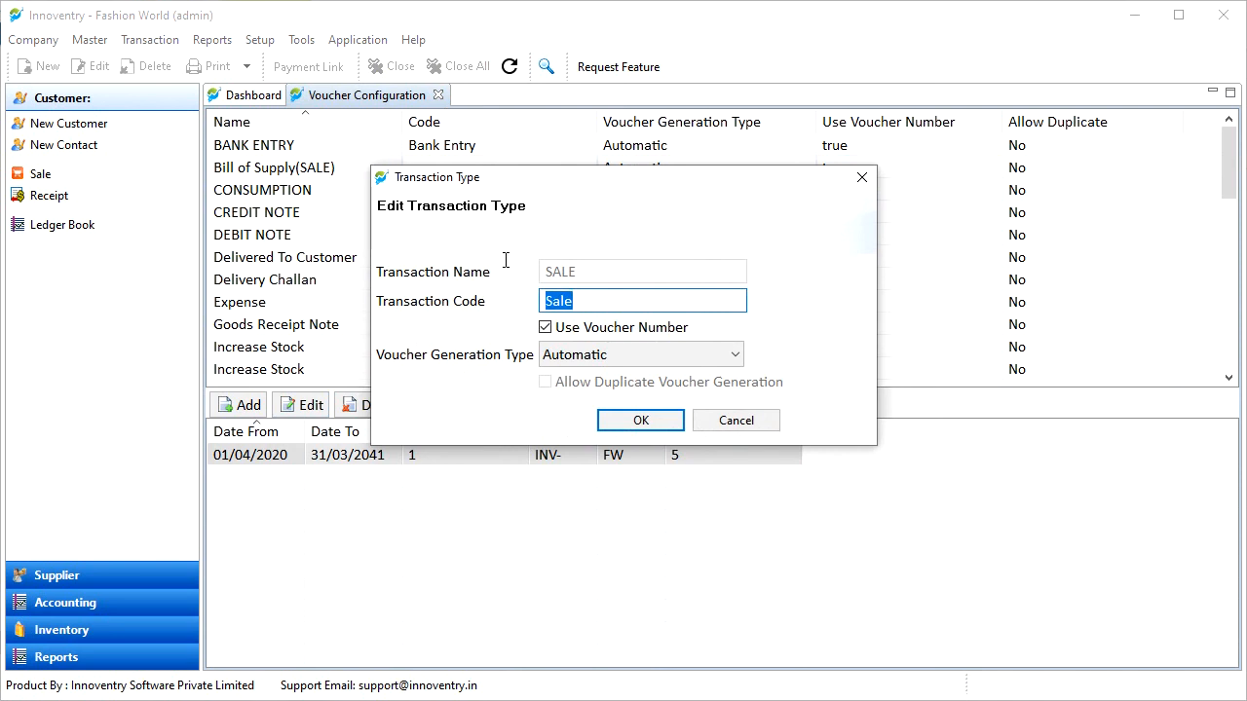
left_click(594, 354)
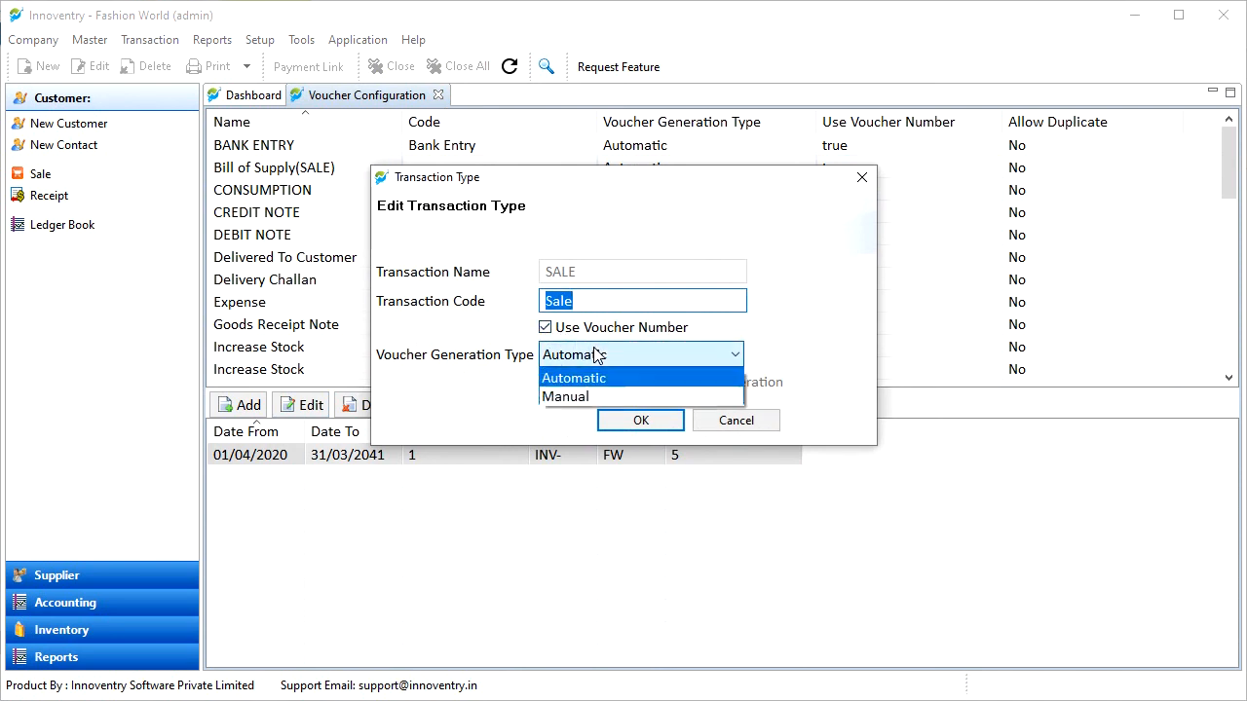
left_click(650, 397)
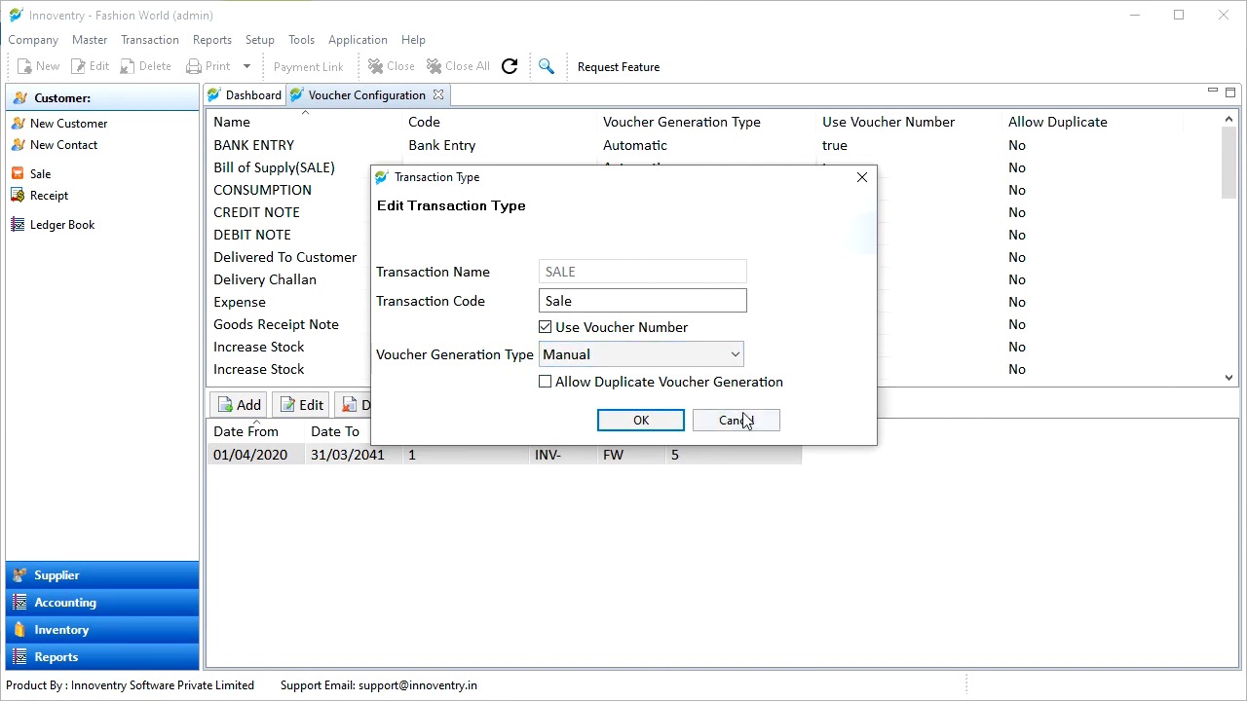
left_click(768, 426)
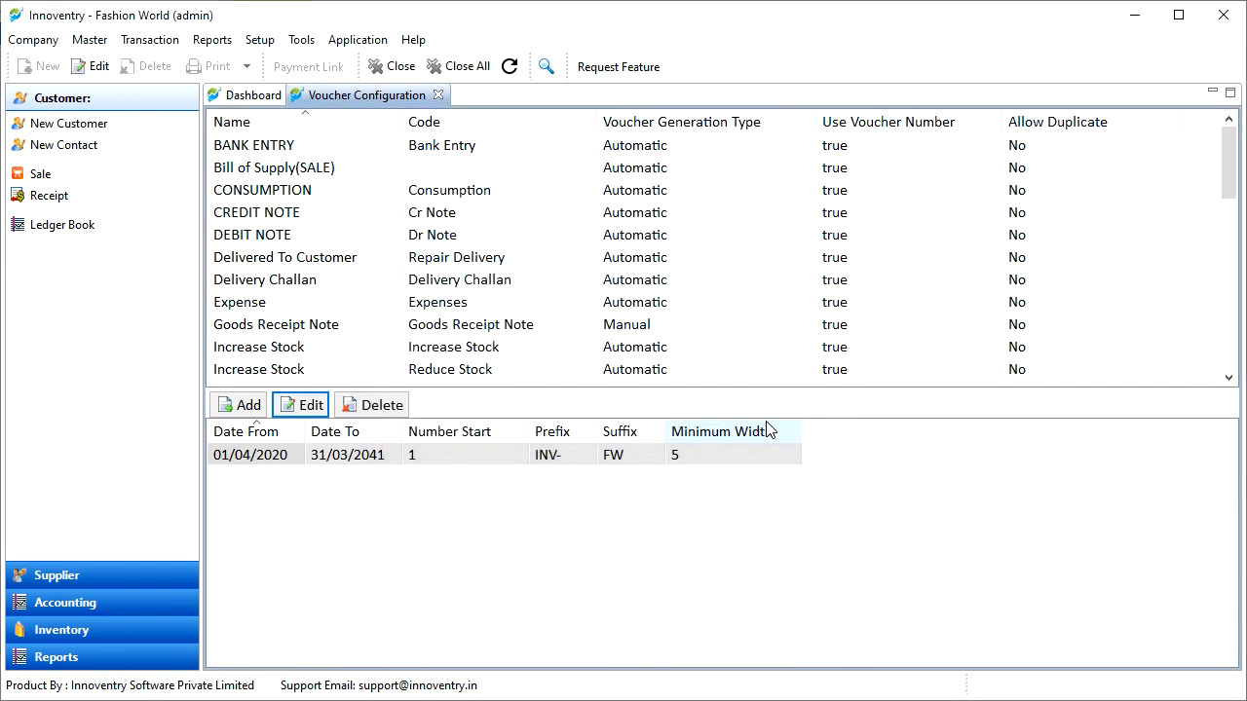